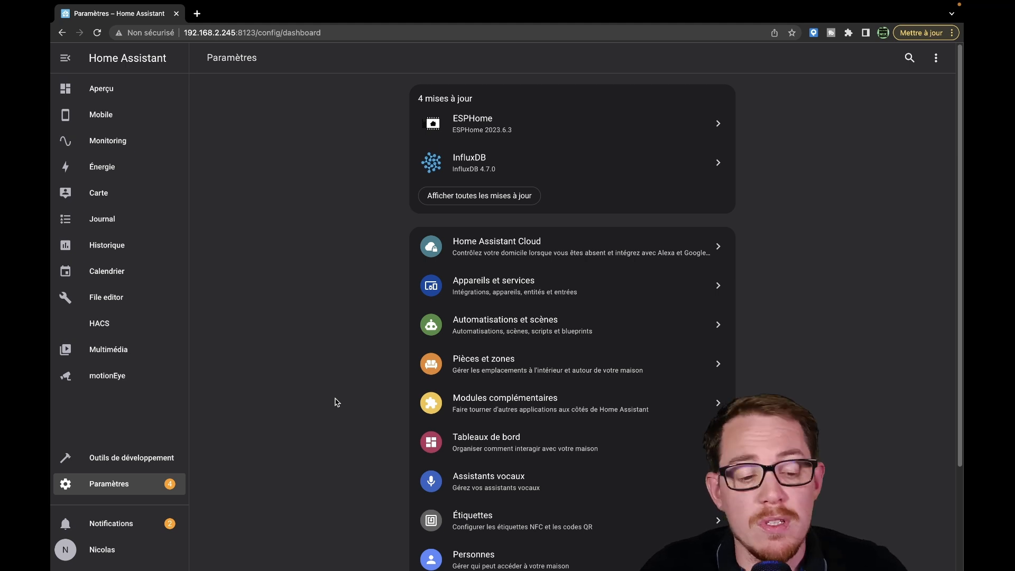
Step: Open the developer tools for services and choose the Conversation: Process service
click(121, 457)
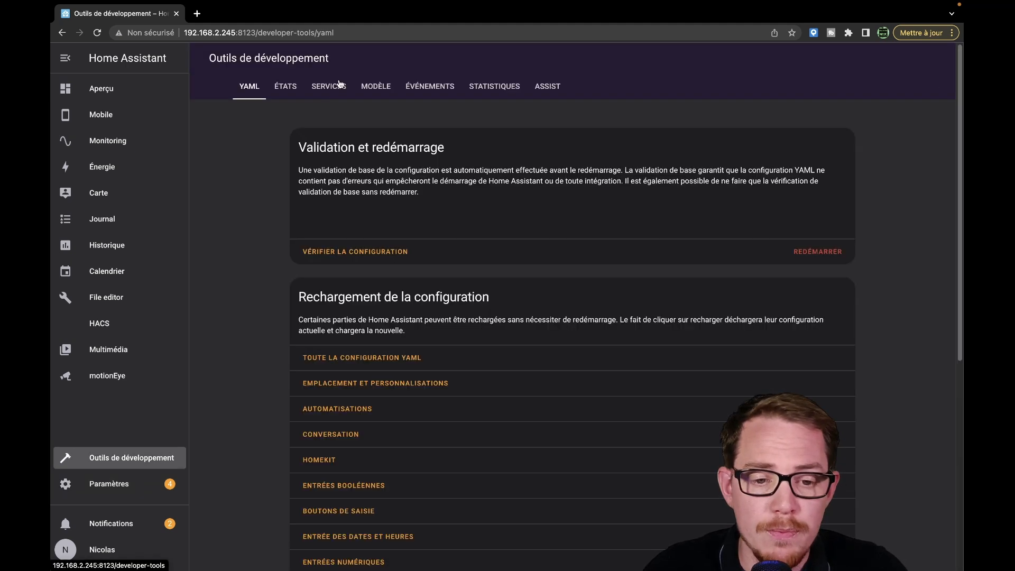
click(340, 85)
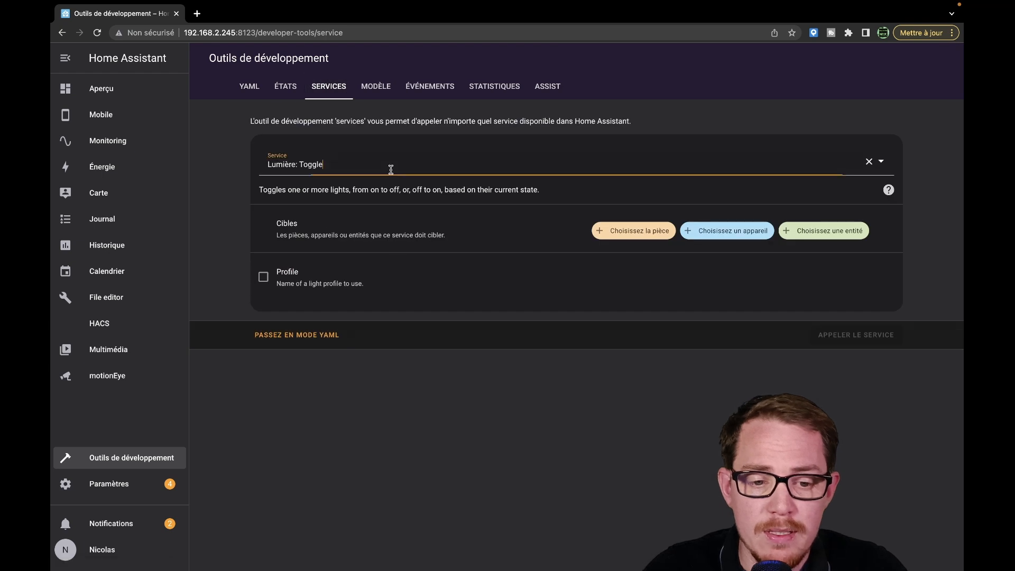
click(391, 168)
key(BackSpace)
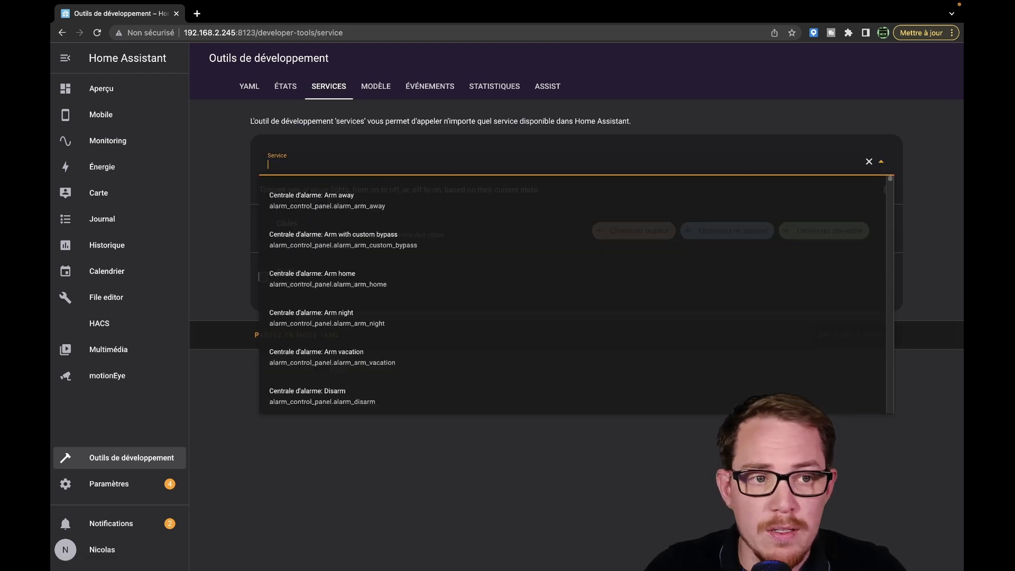
text(co)
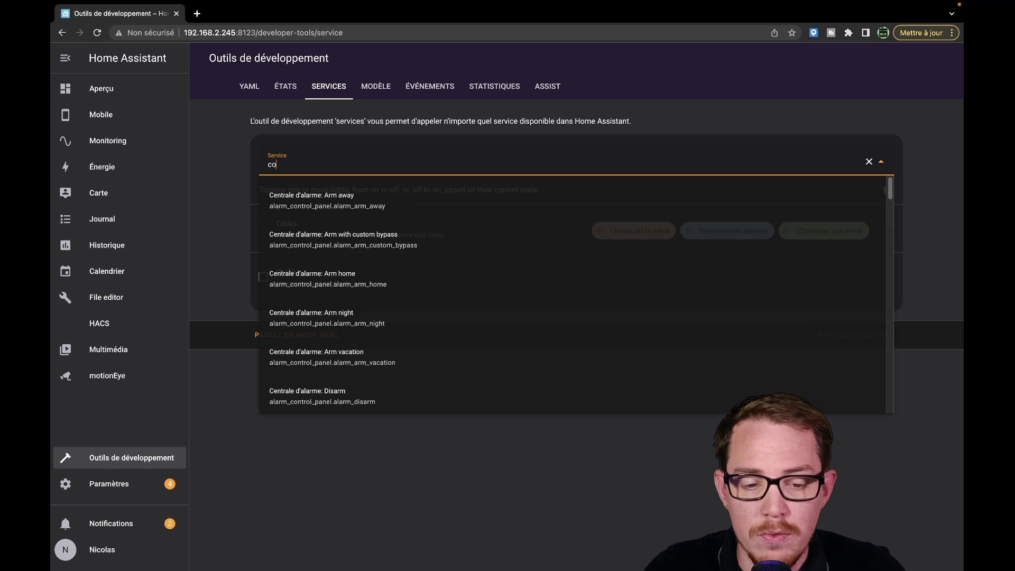
text(nversation: Process)
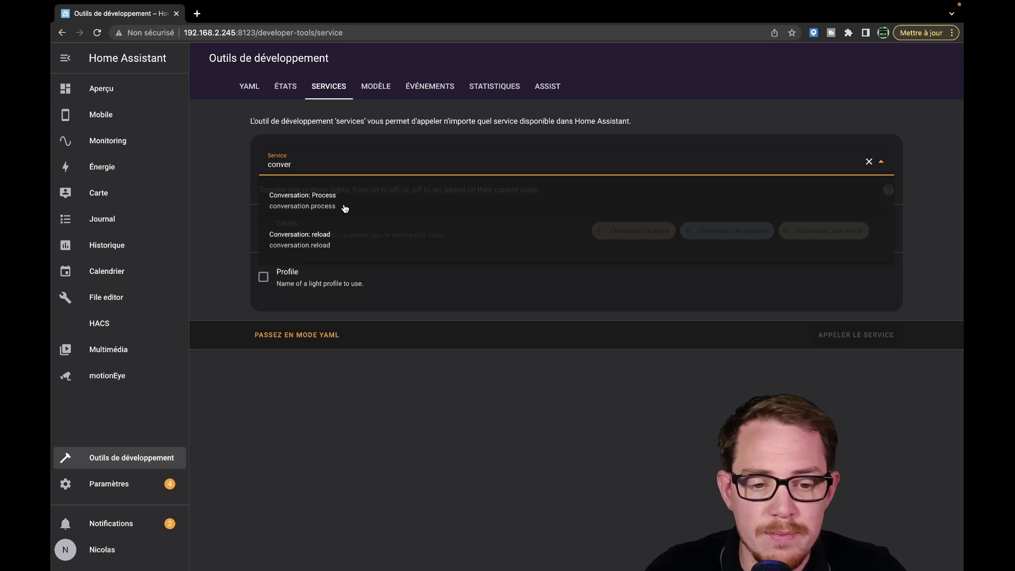
click(345, 208)
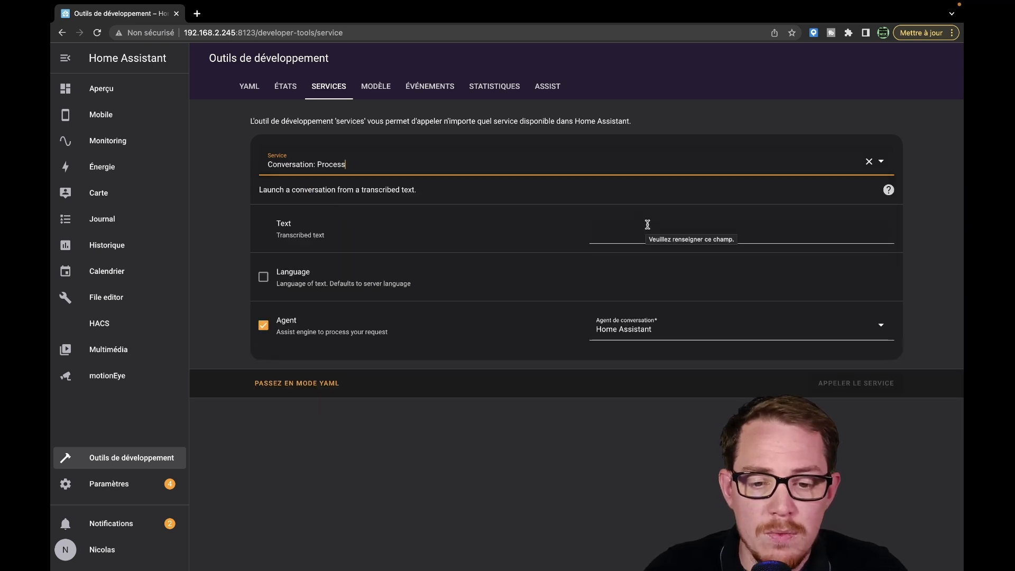
Step: Call the service with the text "Combien de lumières sont allumées" and review the whole response
click(647, 225)
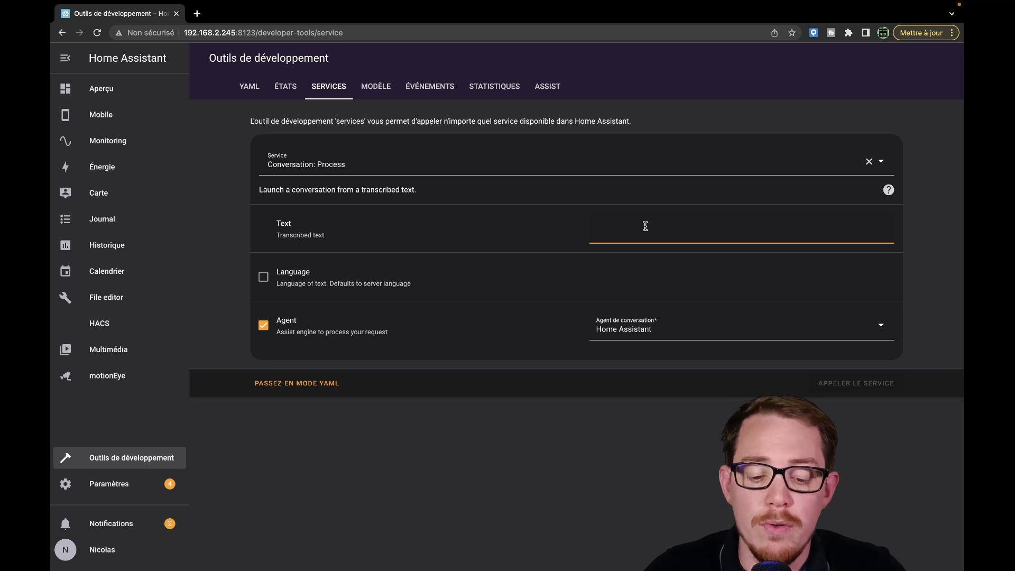
text(Co)
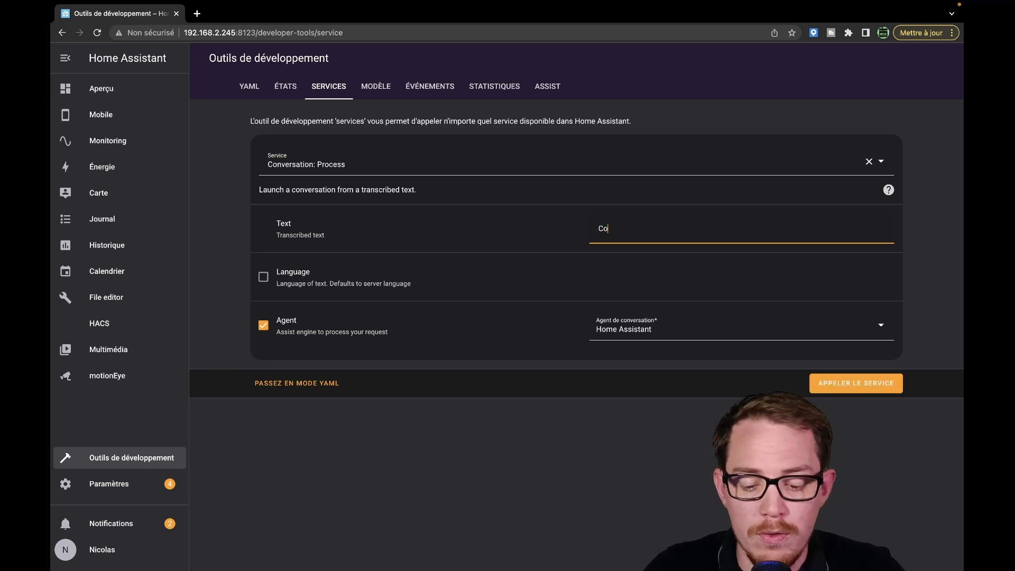
text(mbien de lumière sont)
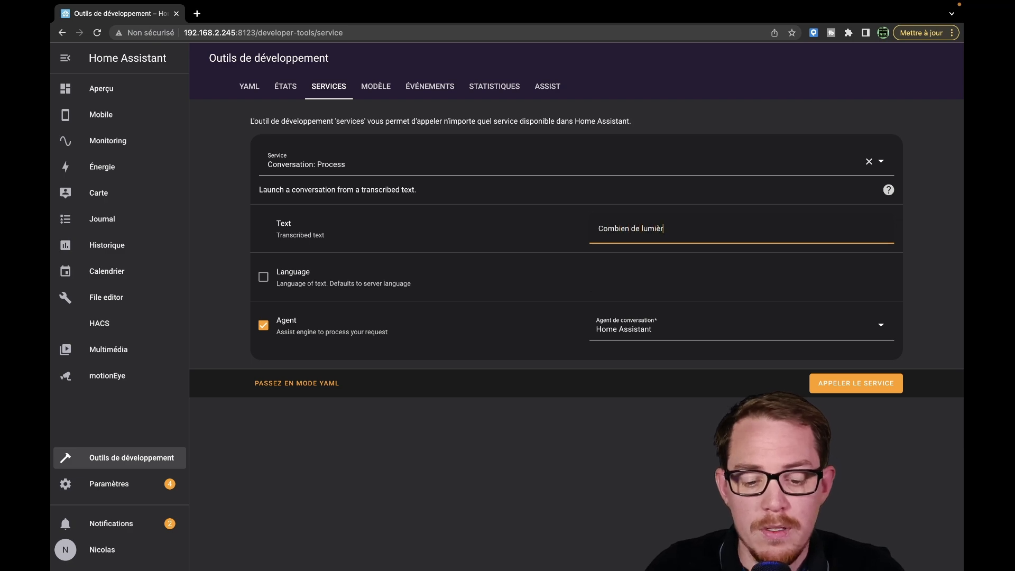
text(allumé)
click(852, 388)
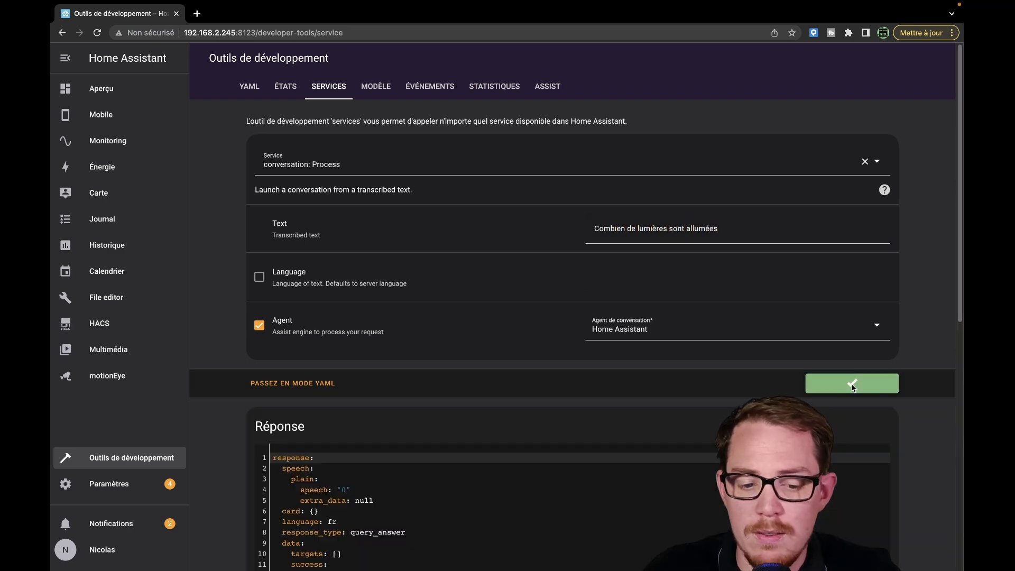
scroll(641, 486, down, 6)
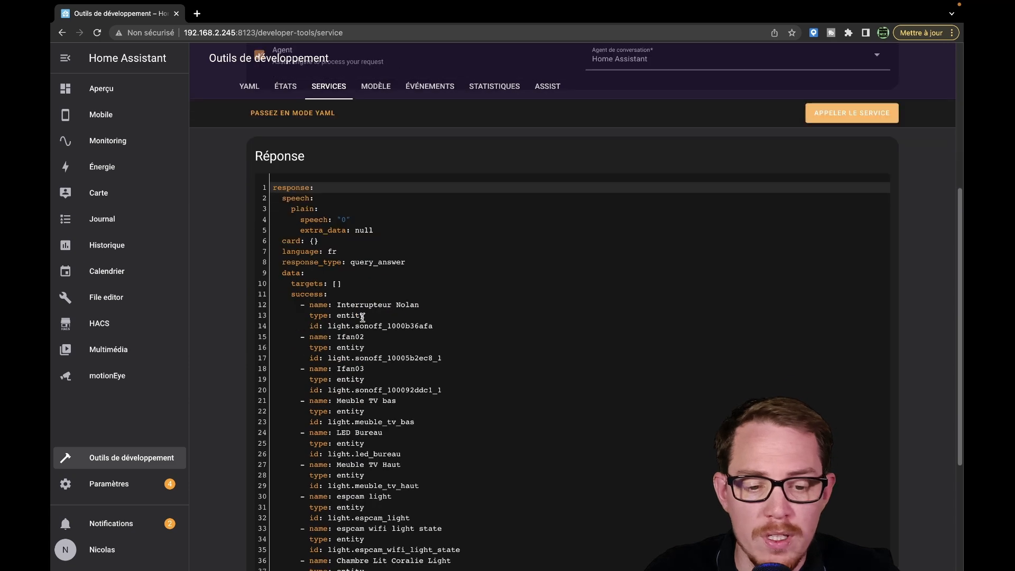
scroll(367, 351, down, 4)
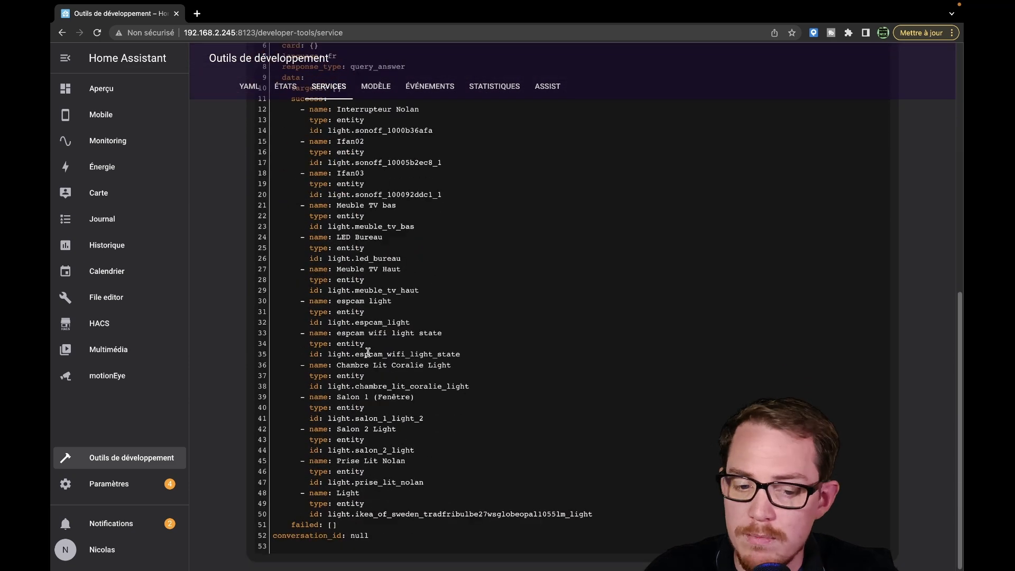
scroll(628, 389, up, 10)
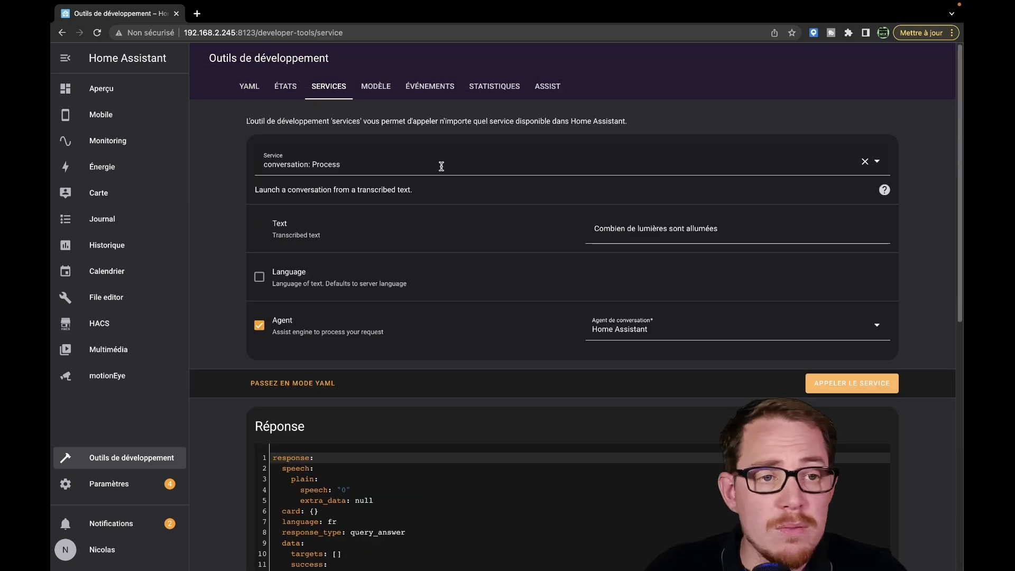
Step: Switch the service to Calendrier: List event and target the Anniversaries calendar entity
click(299, 155)
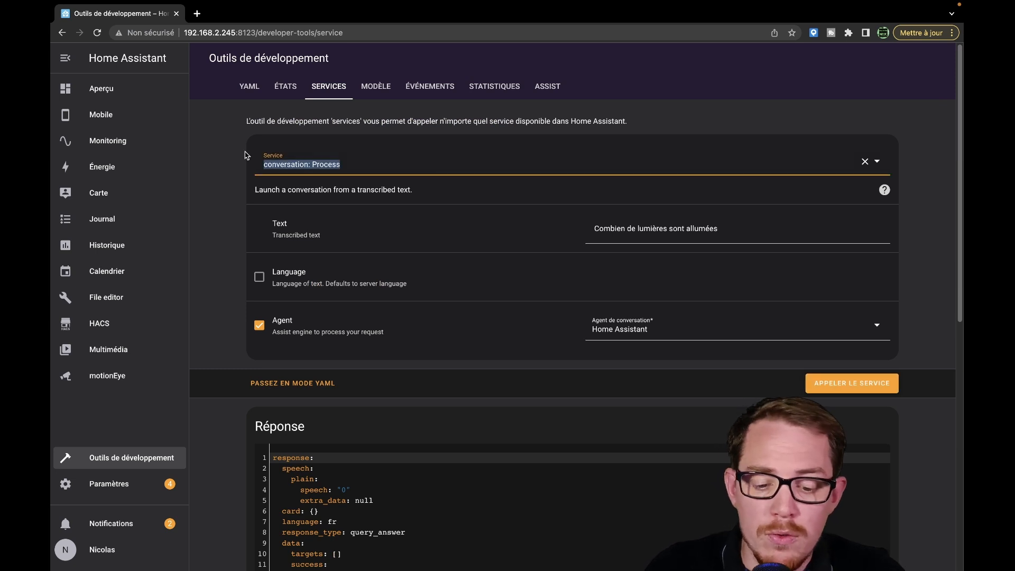
text(calenda)
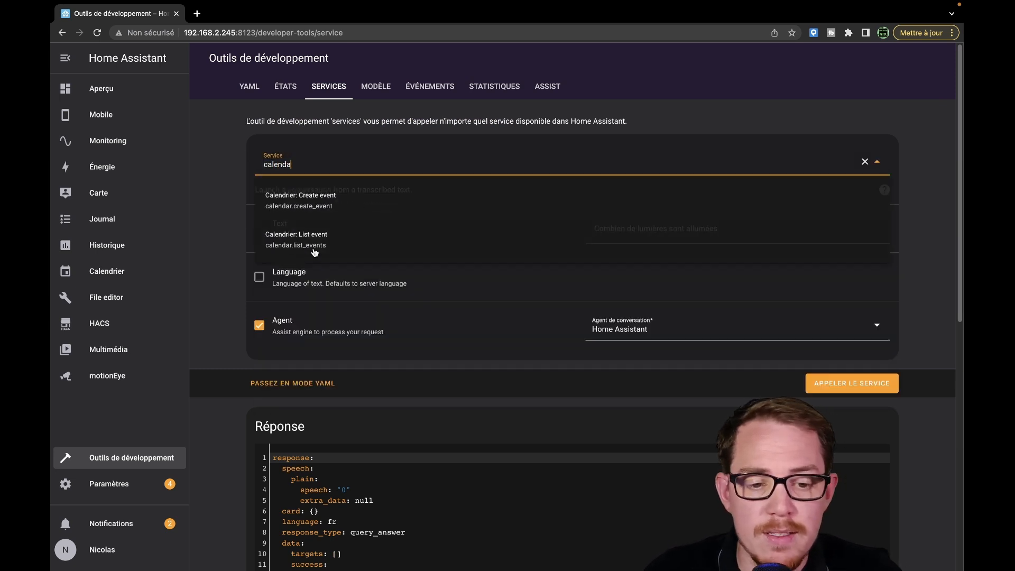
click(314, 245)
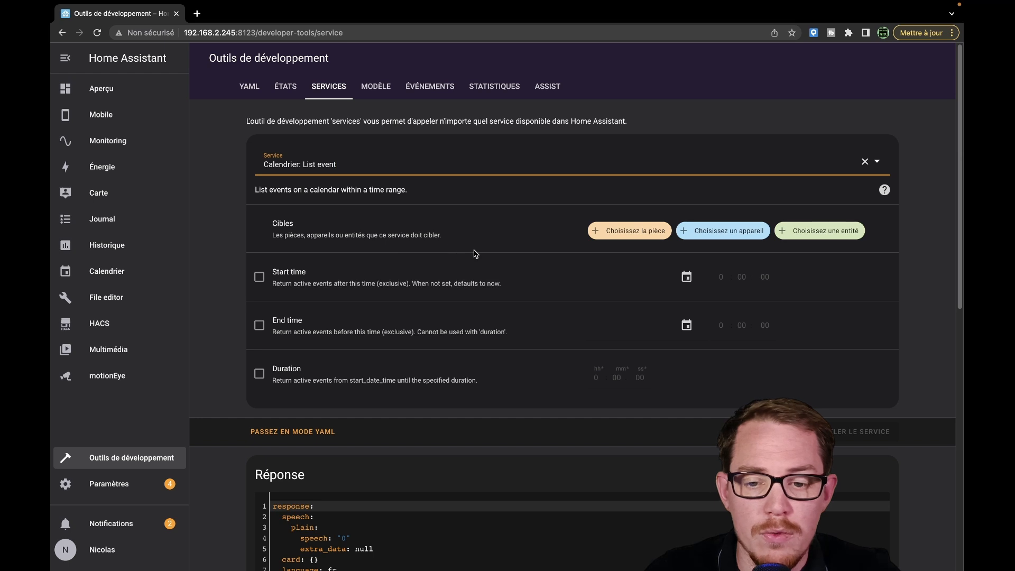
click(811, 232)
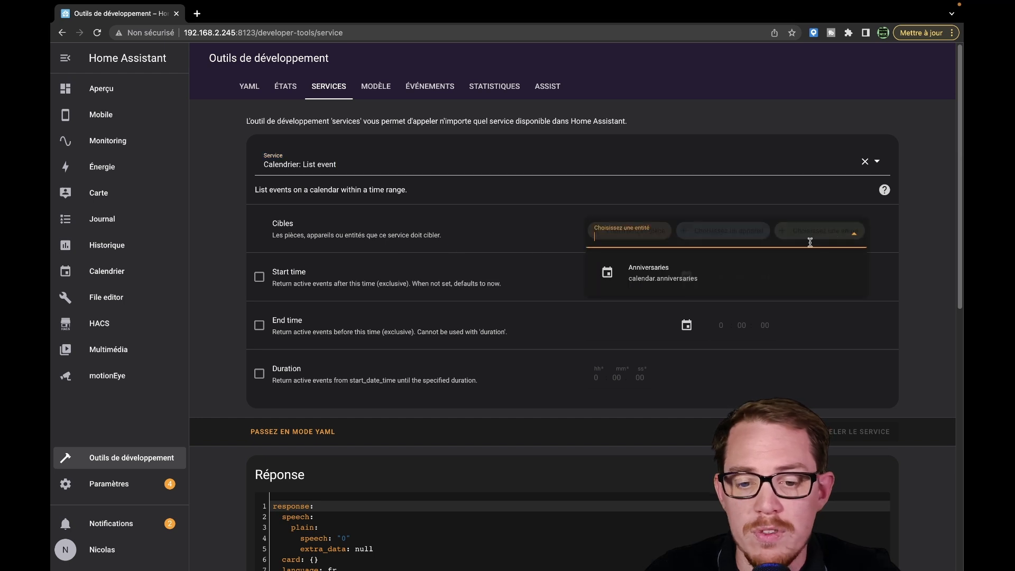
click(694, 280)
Step: Enable the Duration option, set it to 24 hours and call the service
scroll(460, 283, down, 2)
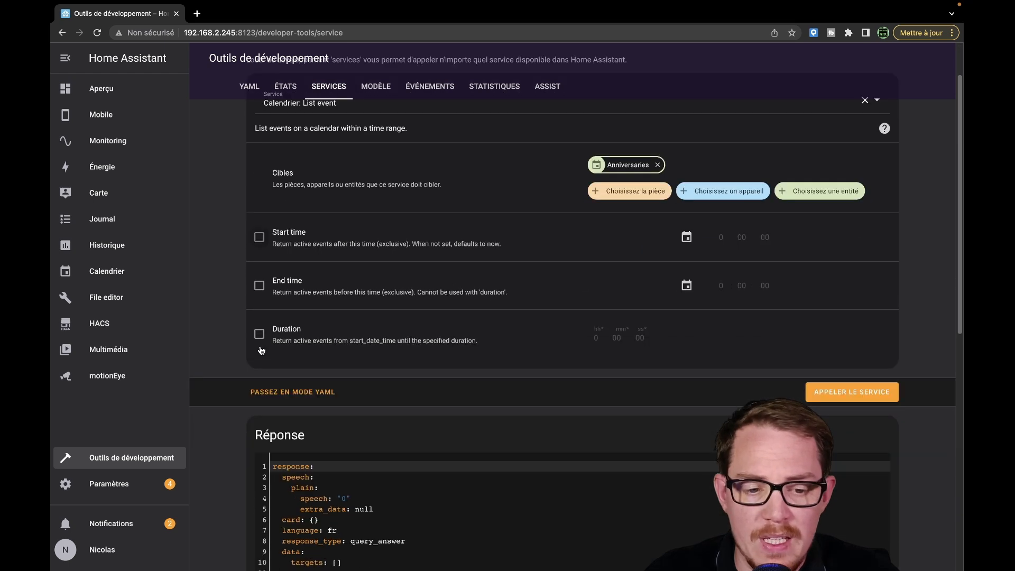
click(259, 334)
click(632, 341)
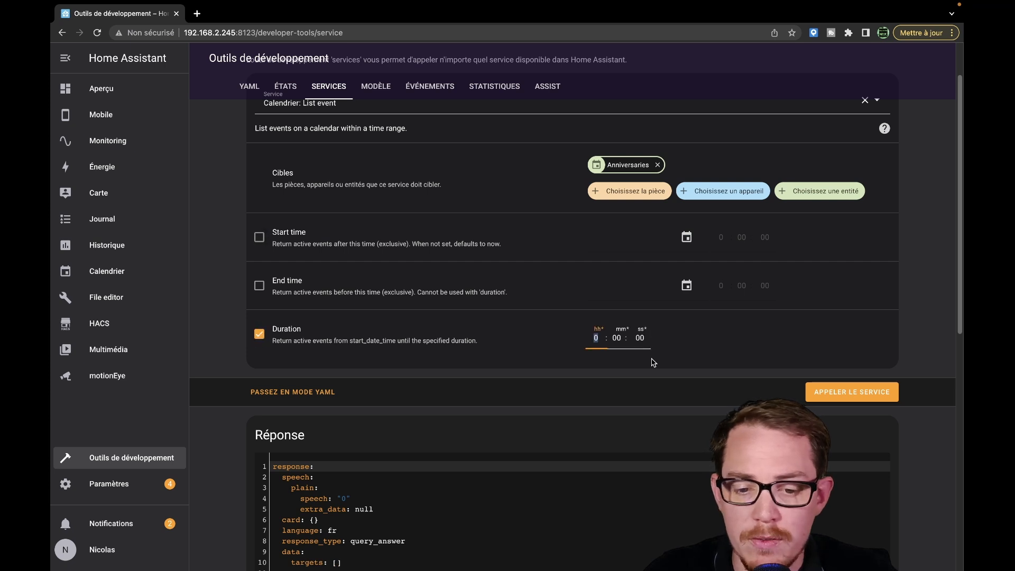
text(24)
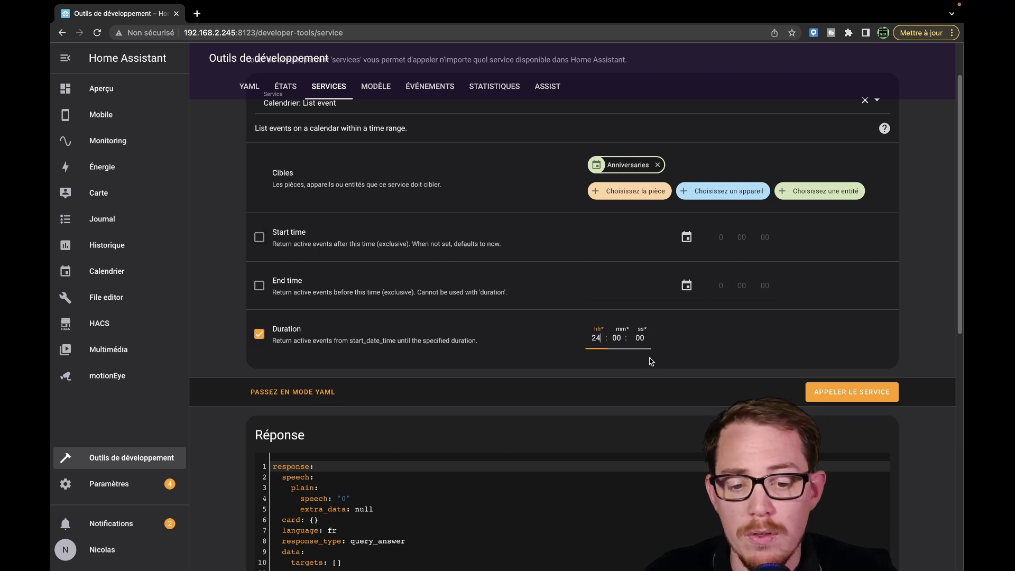
click(836, 390)
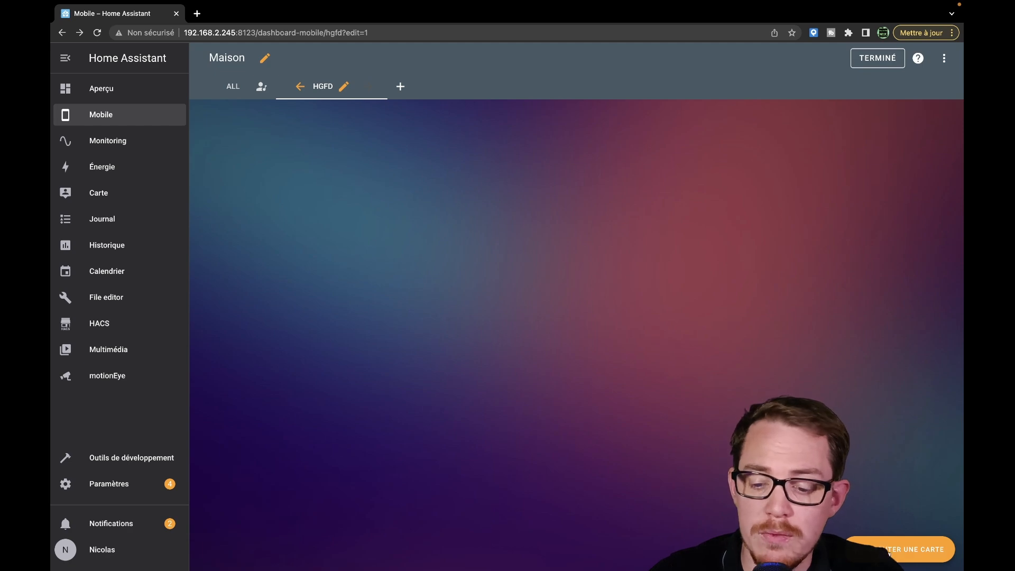
Step: Add a Bouton card to the hgfd view of the mobile dashboard and give it the microphone-message icon
click(922, 549)
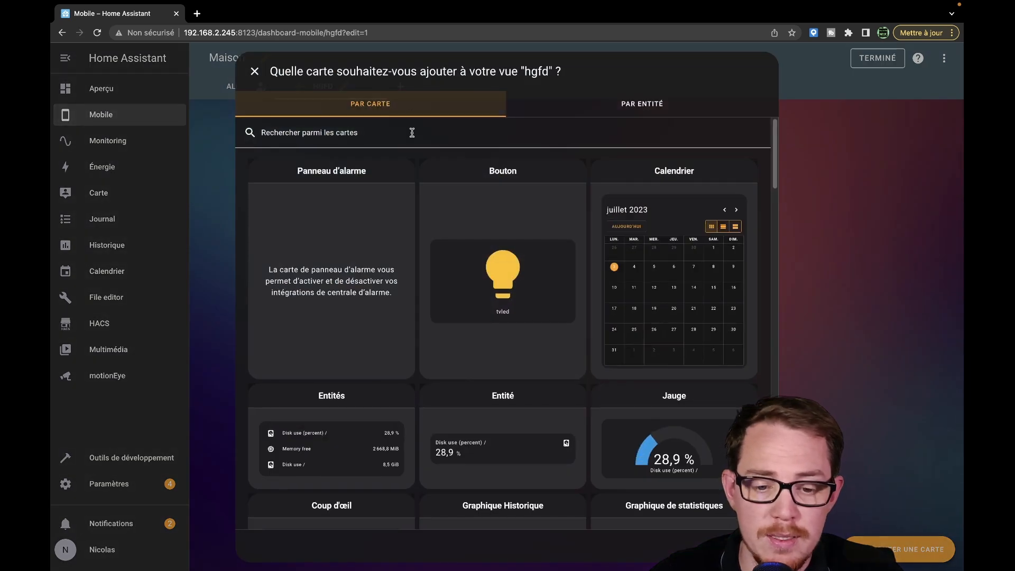
click(521, 265)
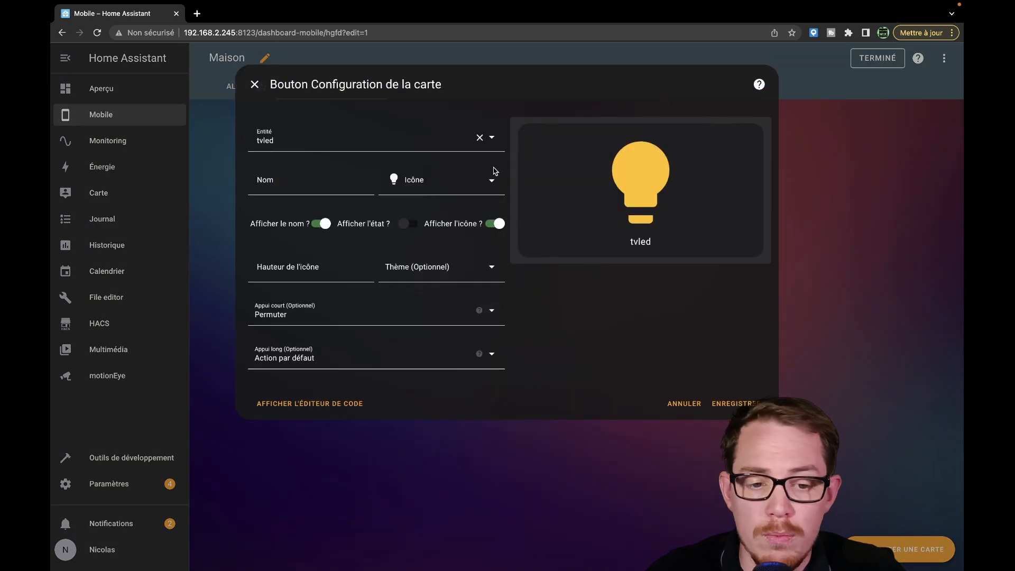
click(425, 179)
text(speech)
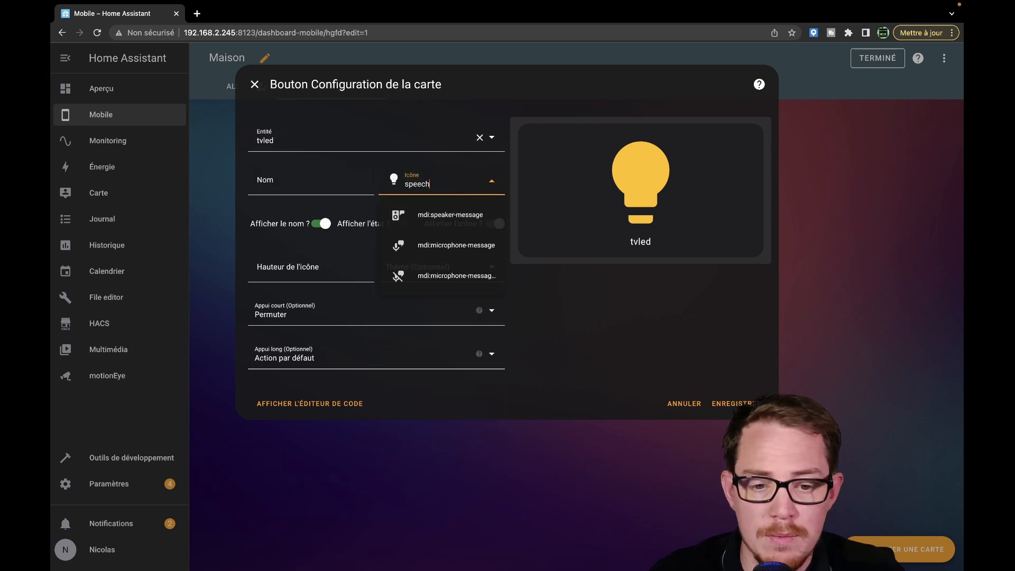
click(445, 245)
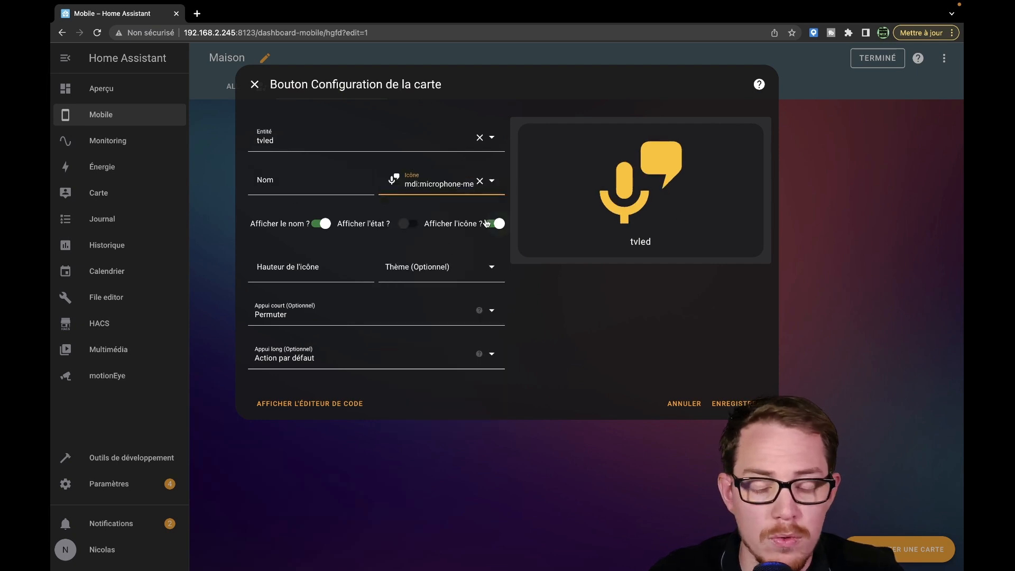
Step: Remove the tvled entity from the button card and name the card "Assist"
click(293, 142)
click(480, 137)
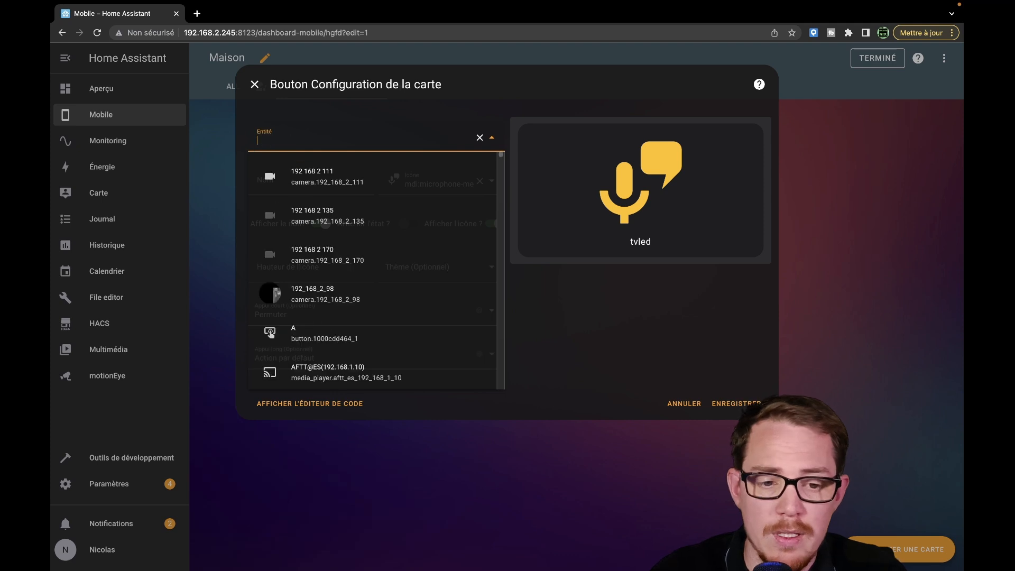
click(480, 138)
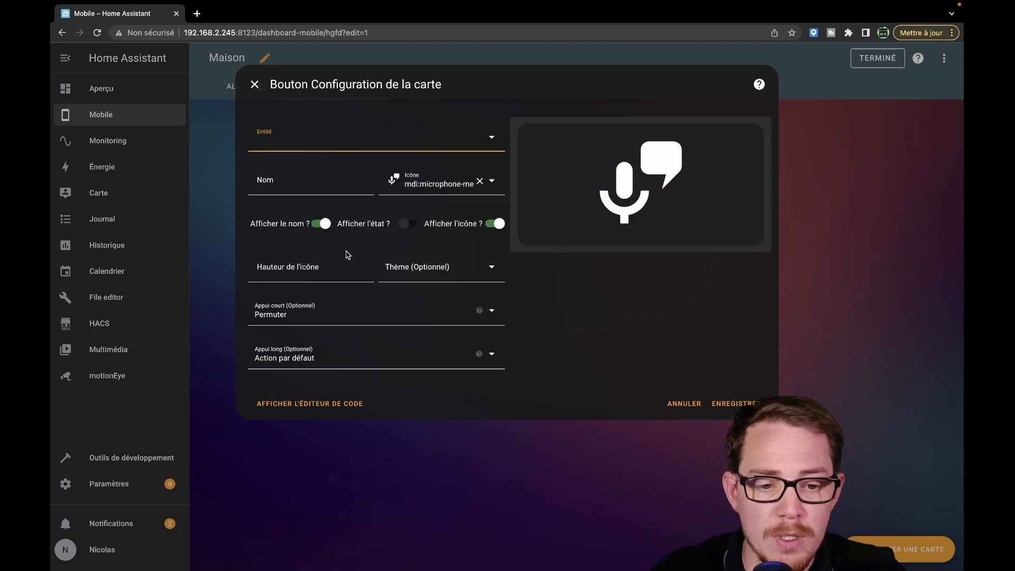
click(303, 183)
text(Assist)
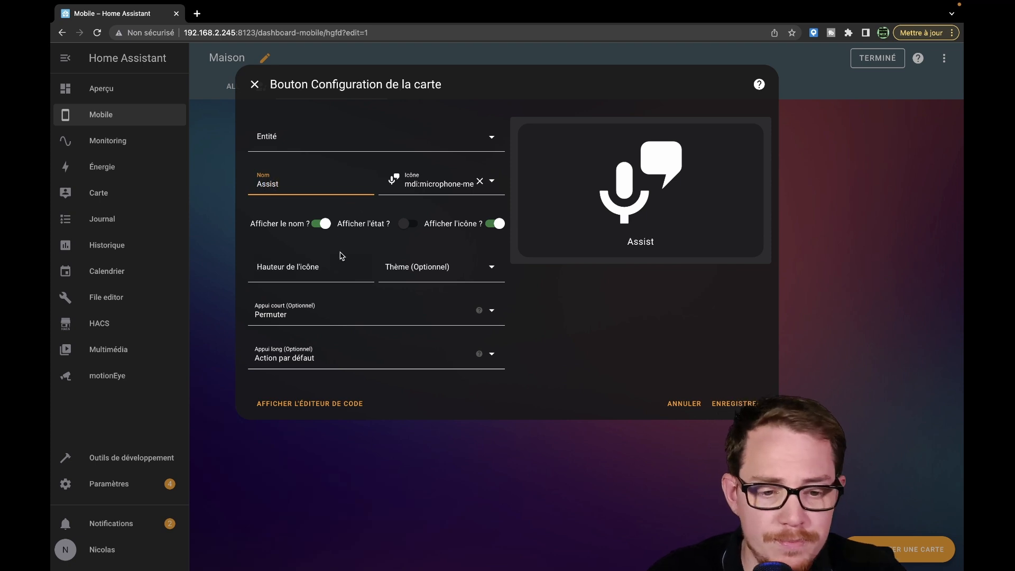
Step: Set the card's short-press action to Assist with the preferred assistant, turn on Commencer à écouter, and save the card
click(407, 320)
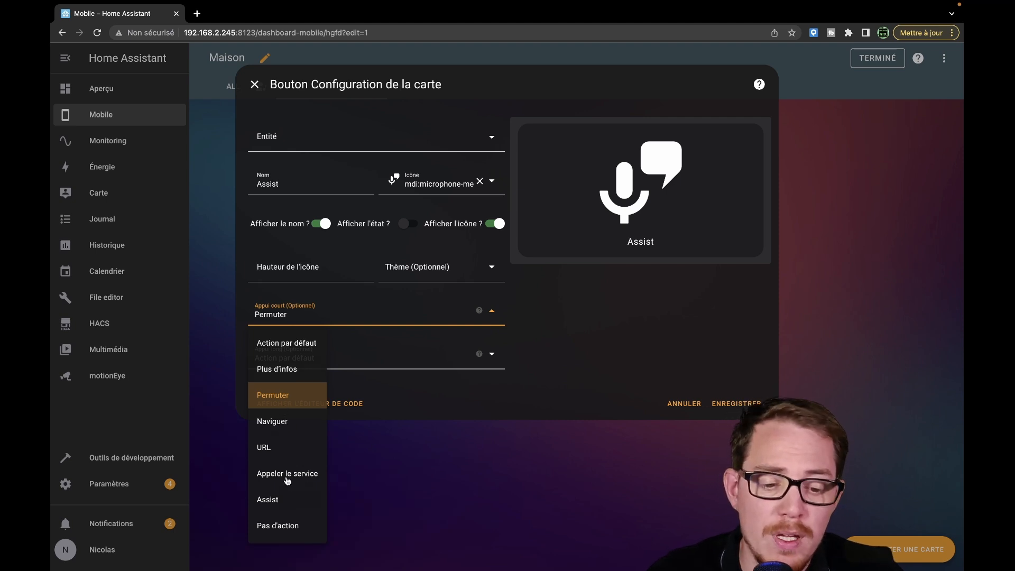
click(270, 501)
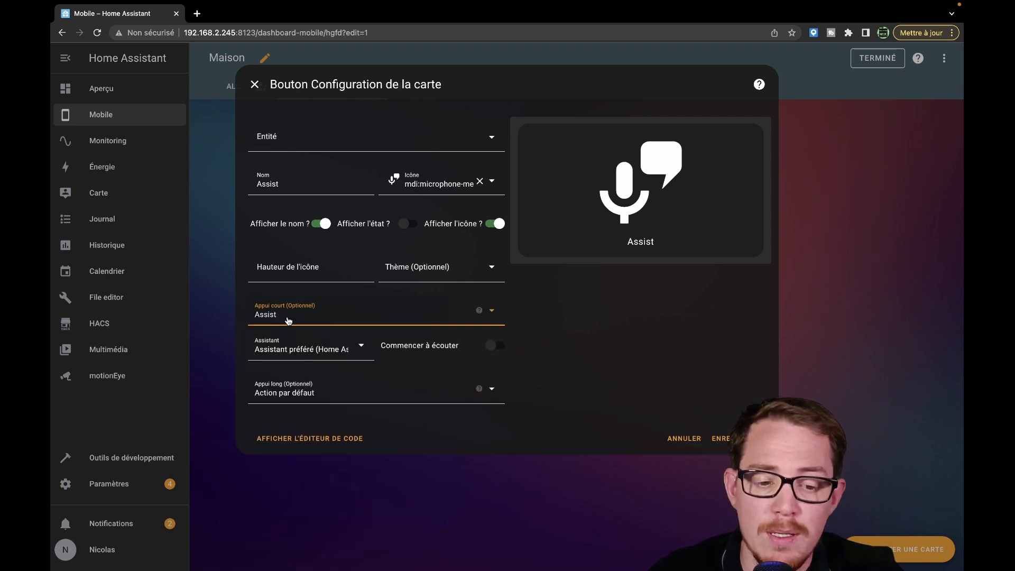
click(338, 349)
click(340, 351)
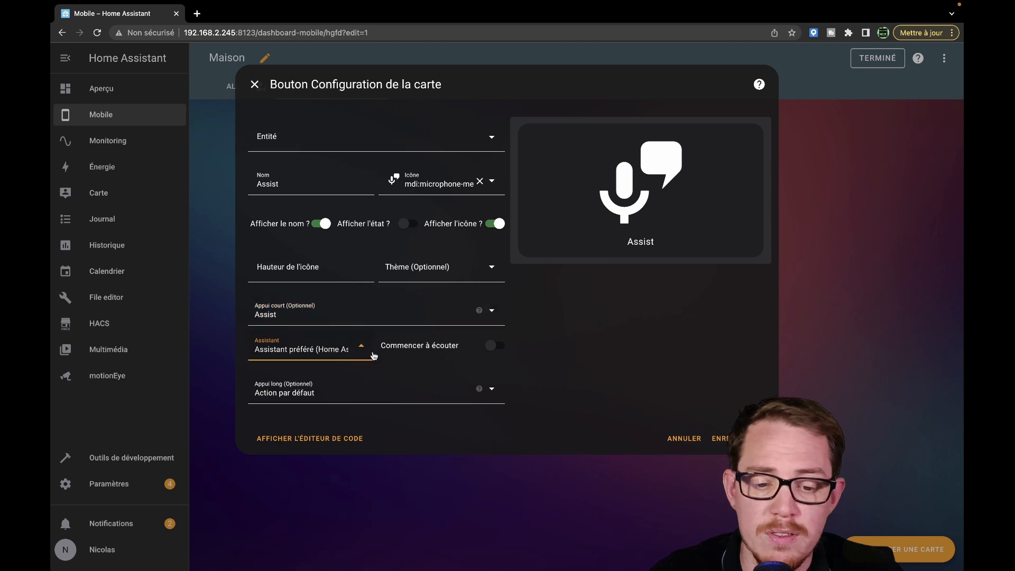
click(494, 346)
click(726, 438)
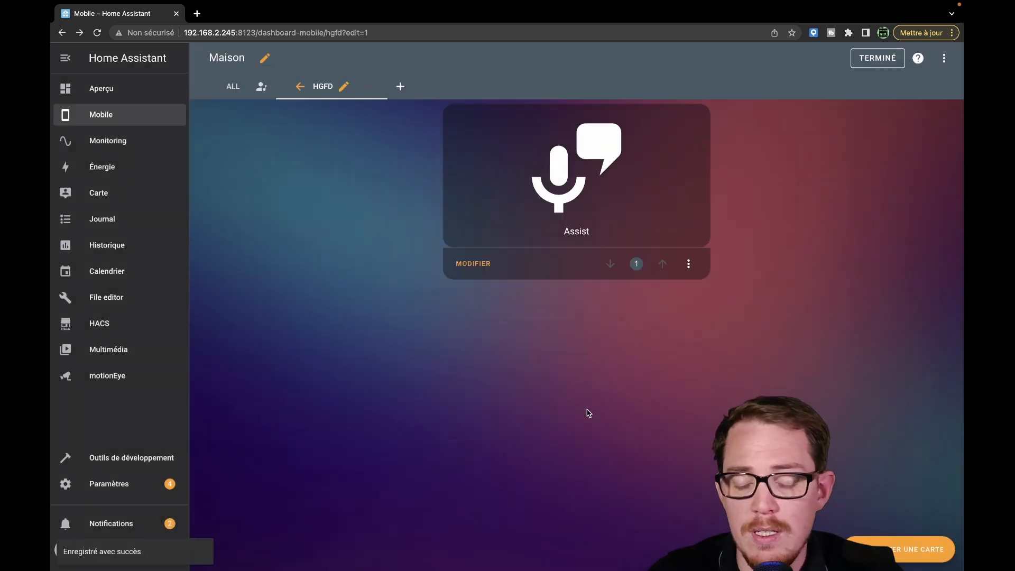
Step: Finish editing the dashboard and test the Assist card by opening its assistant dialog and closing it again
click(877, 58)
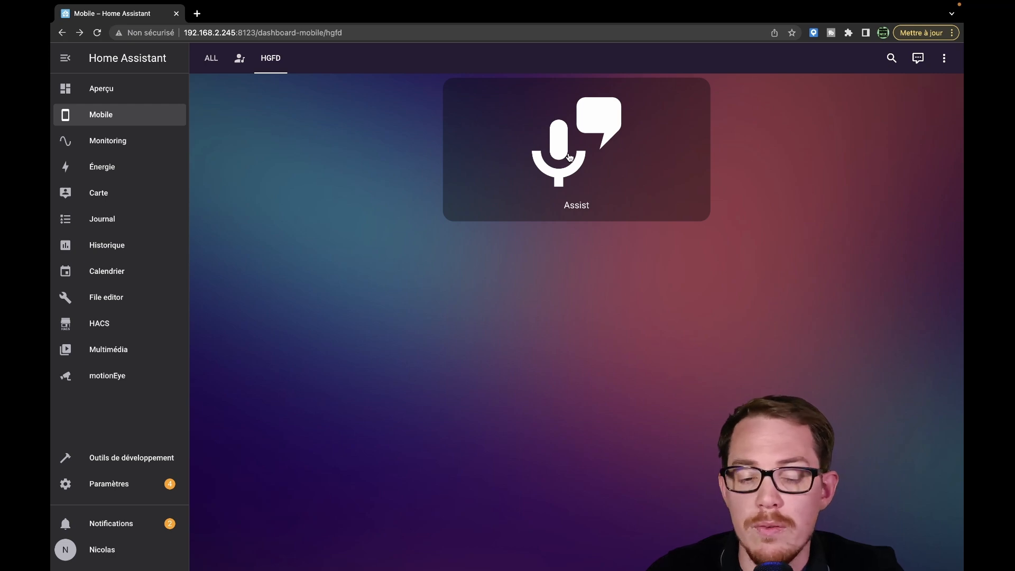
click(568, 158)
click(554, 160)
click(562, 156)
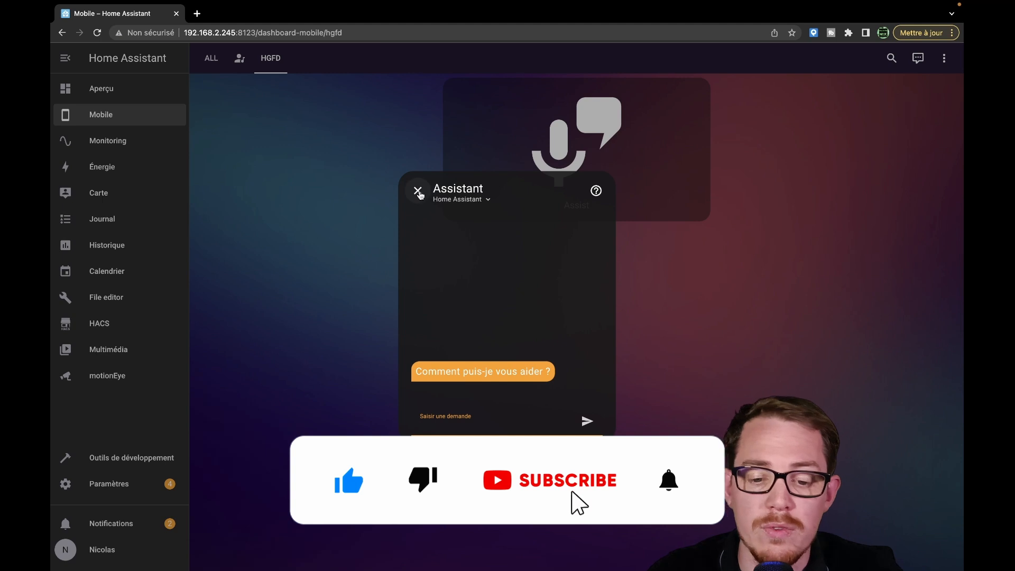
click(417, 191)
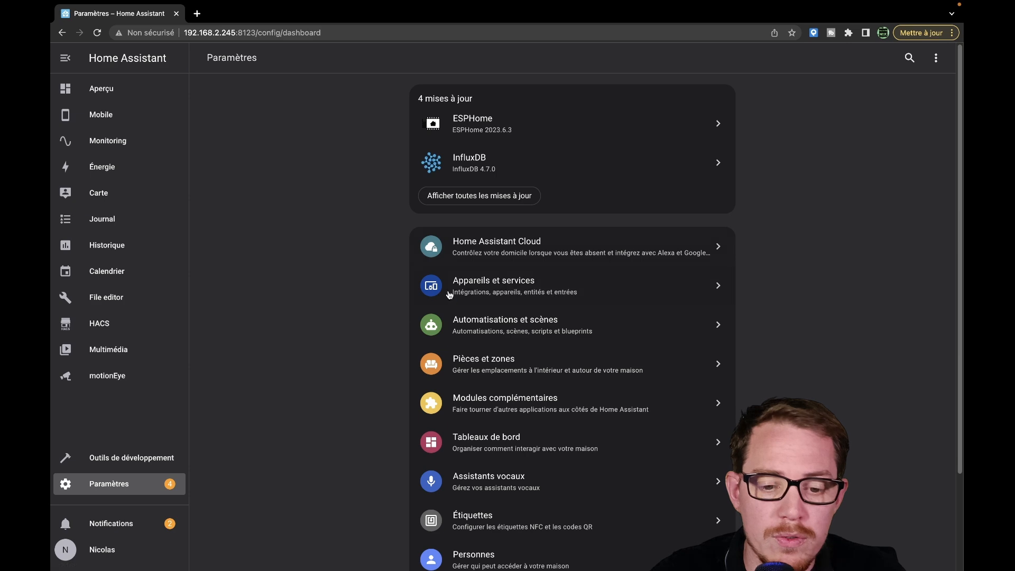
Step: Create a new empty automation with a Phrase trigger for the sentence "Fait ceci"
click(539, 332)
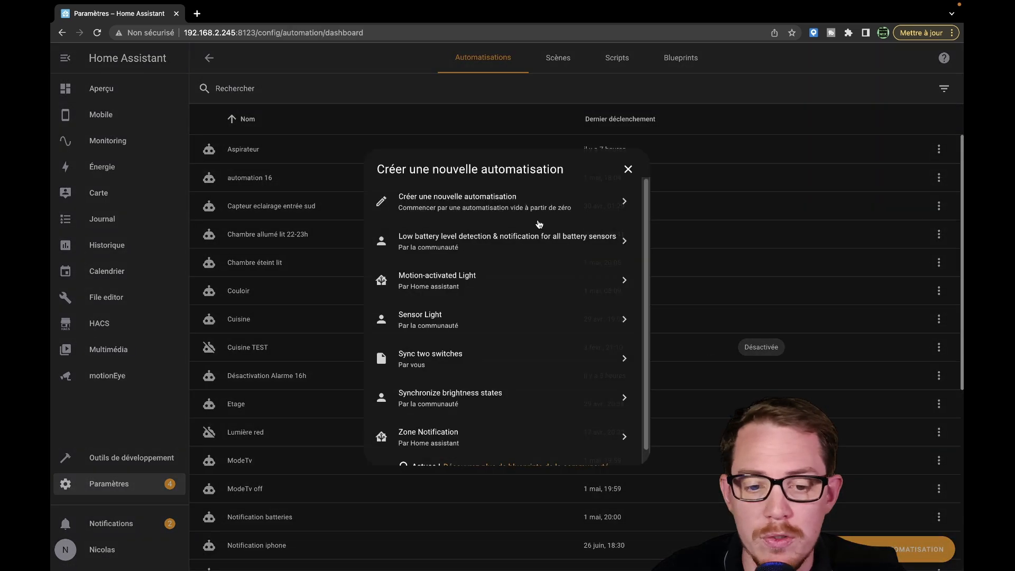
click(507, 210)
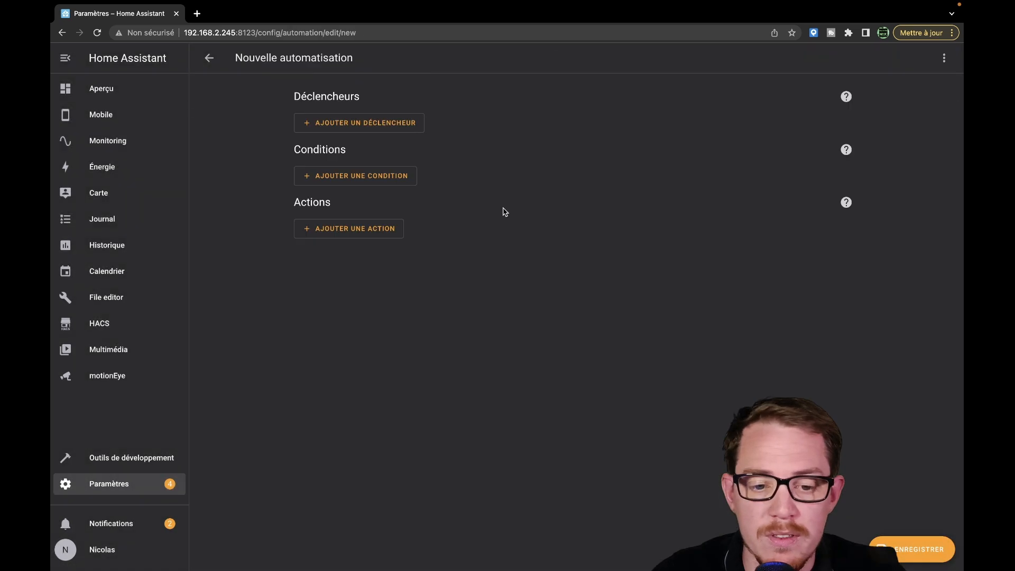
click(352, 127)
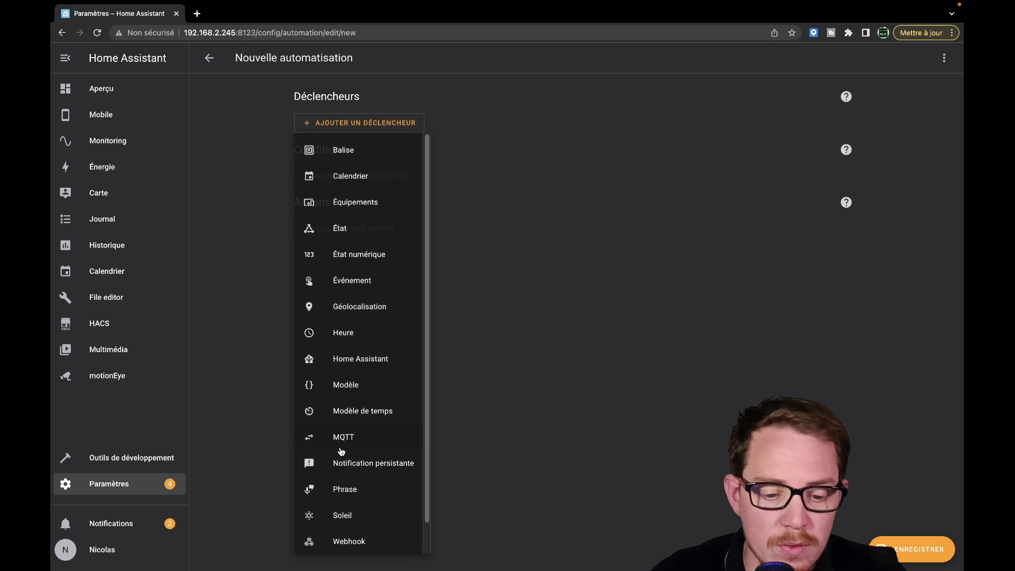
click(349, 493)
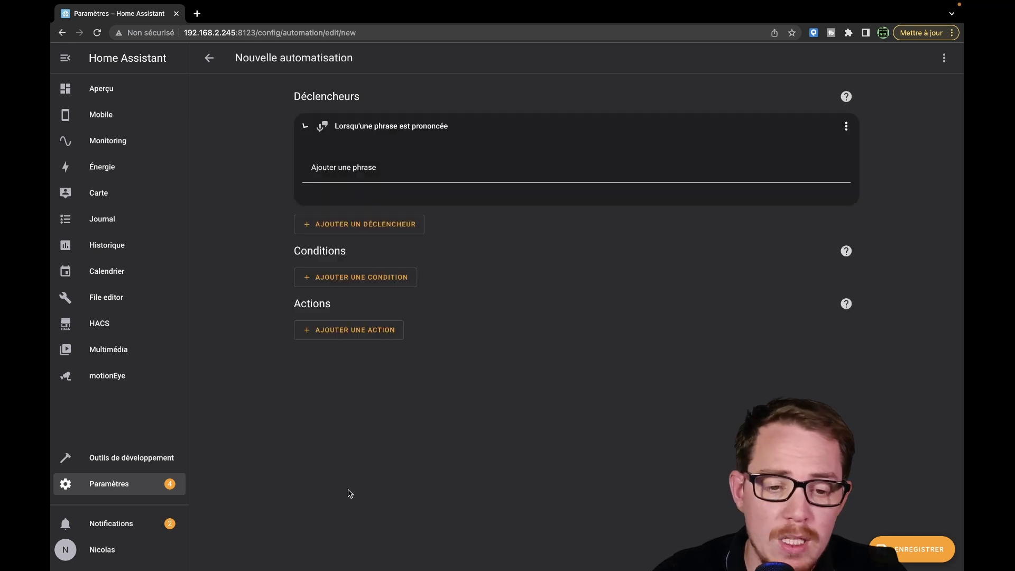
click(387, 167)
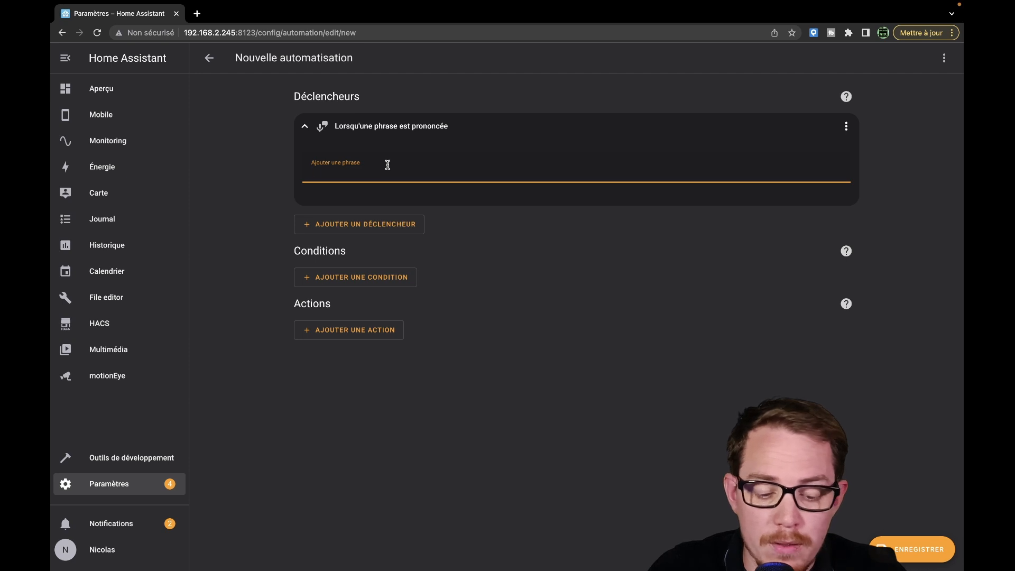
text(Fait ceci)
key(super+a)
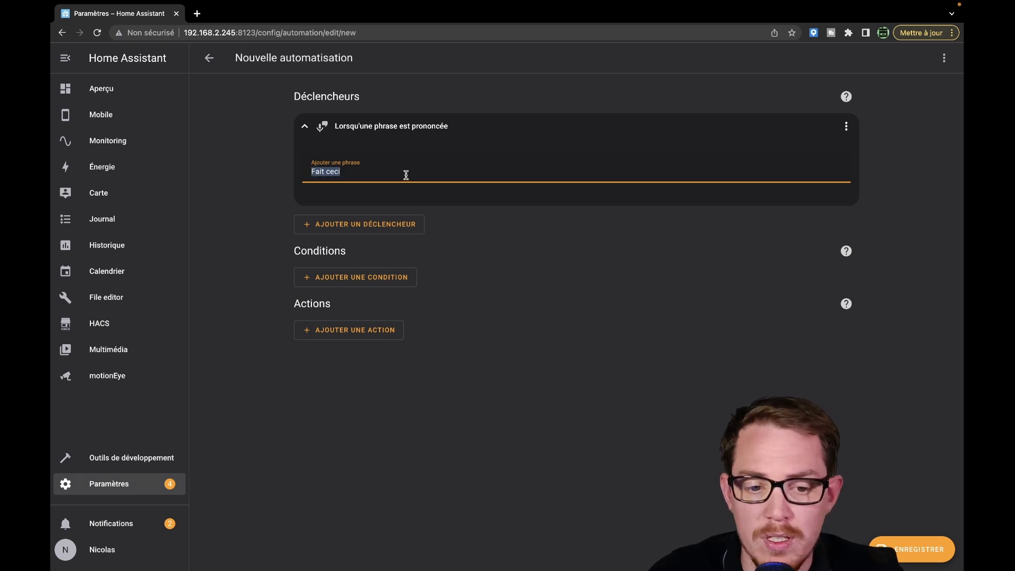
key(Return)
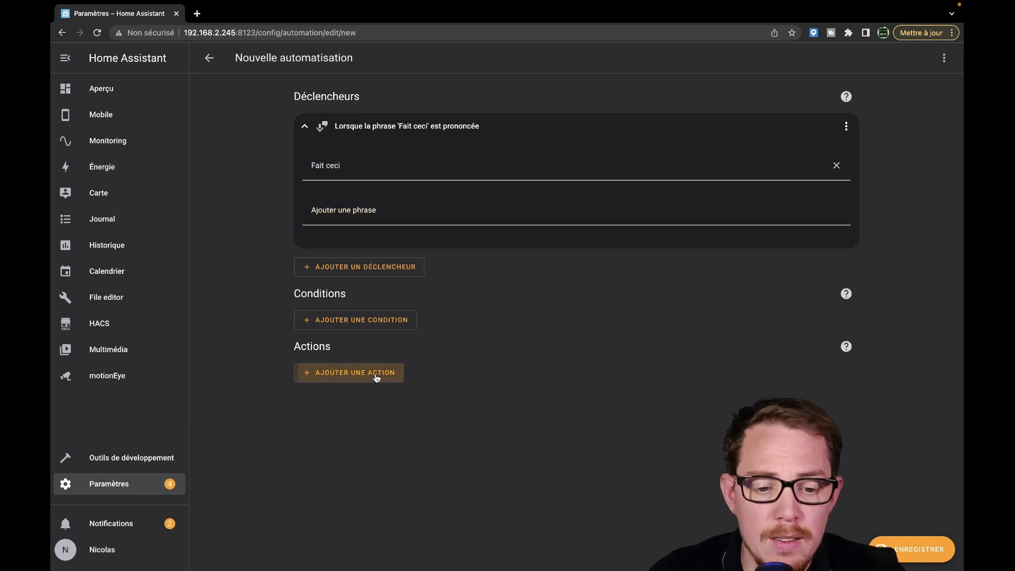
Step: Add a service-call action to the automation using the notification service for the iPhone mobile app
click(376, 377)
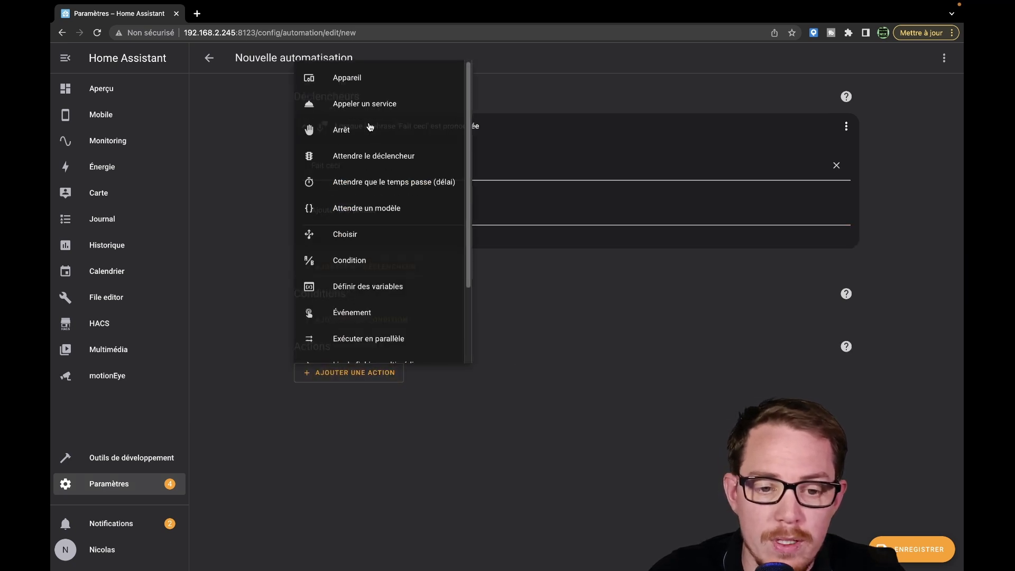
click(369, 104)
click(406, 412)
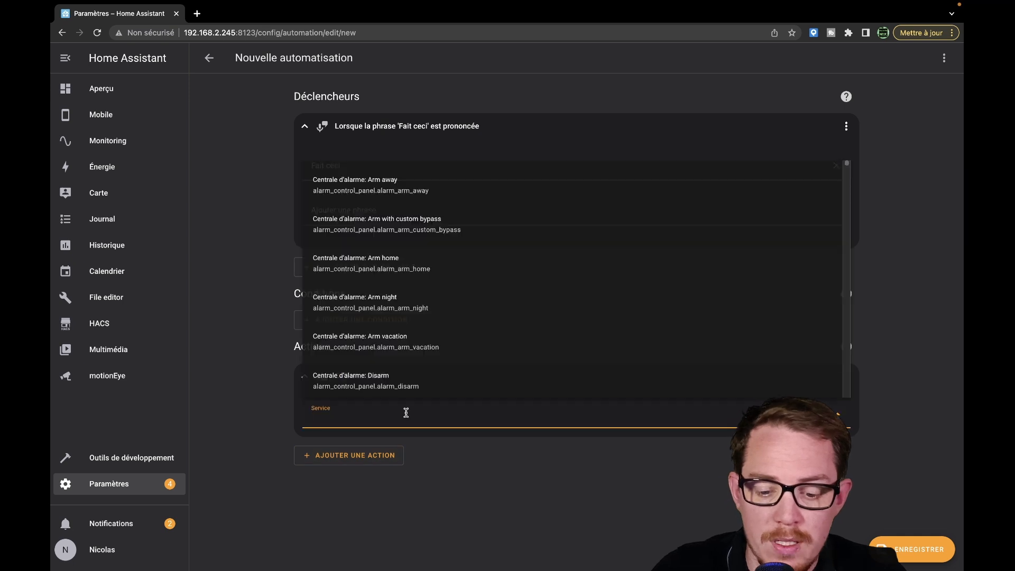
text(notifi)
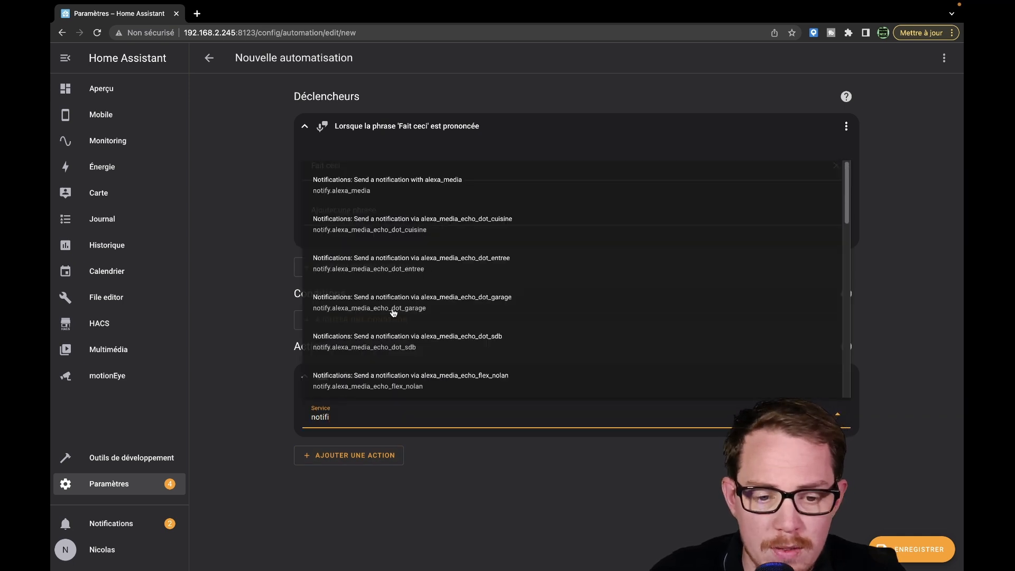
scroll(393, 313, down, 8)
scroll(397, 314, down, 1)
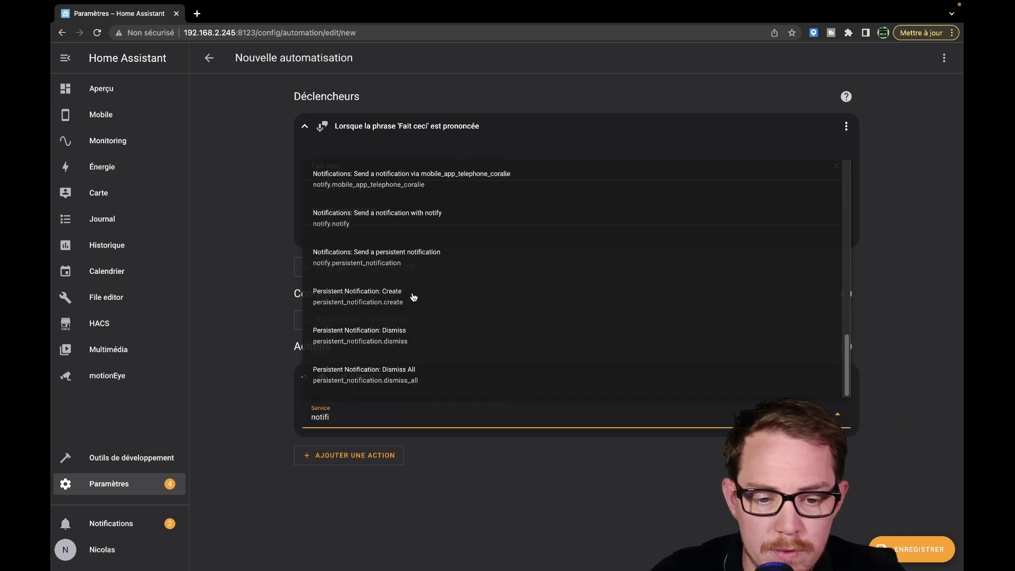
scroll(413, 297, up, 3)
click(440, 301)
Step: Set the notification's message body to "Je fait cela"
scroll(483, 407, down, 3)
click(621, 375)
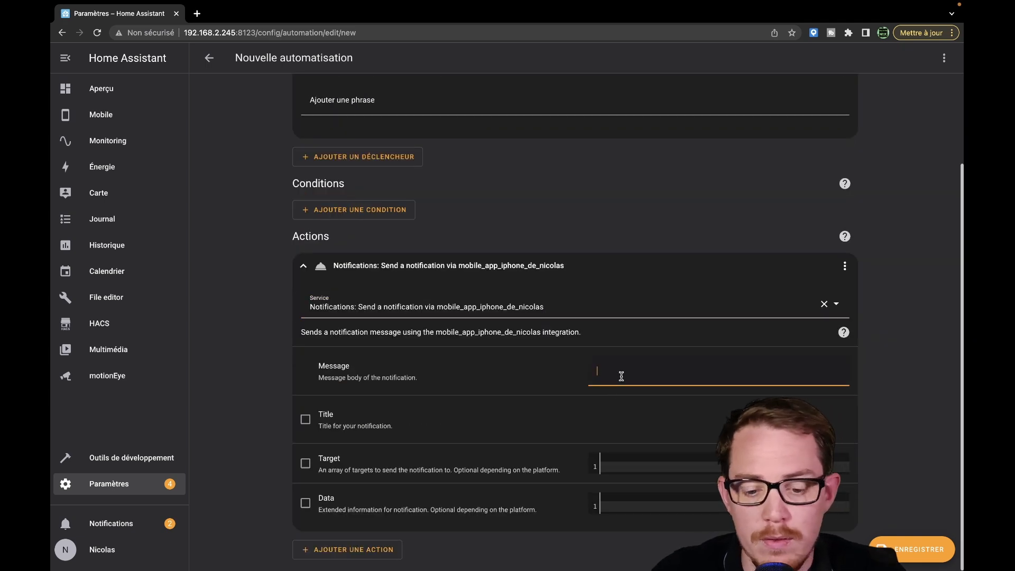
text(Je fait cela)
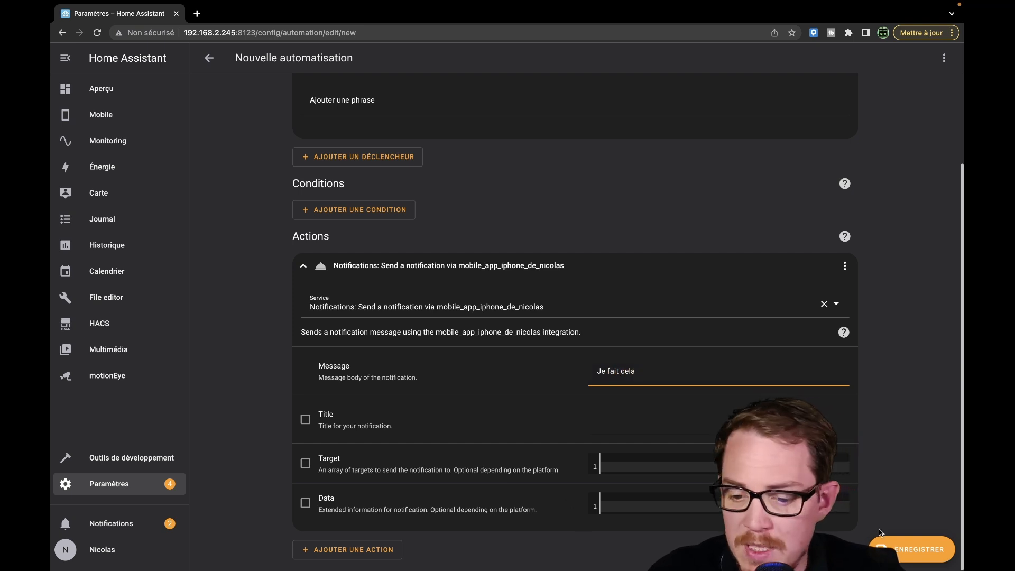
Step: Save the automation under the name "Test fait ceci"
click(918, 556)
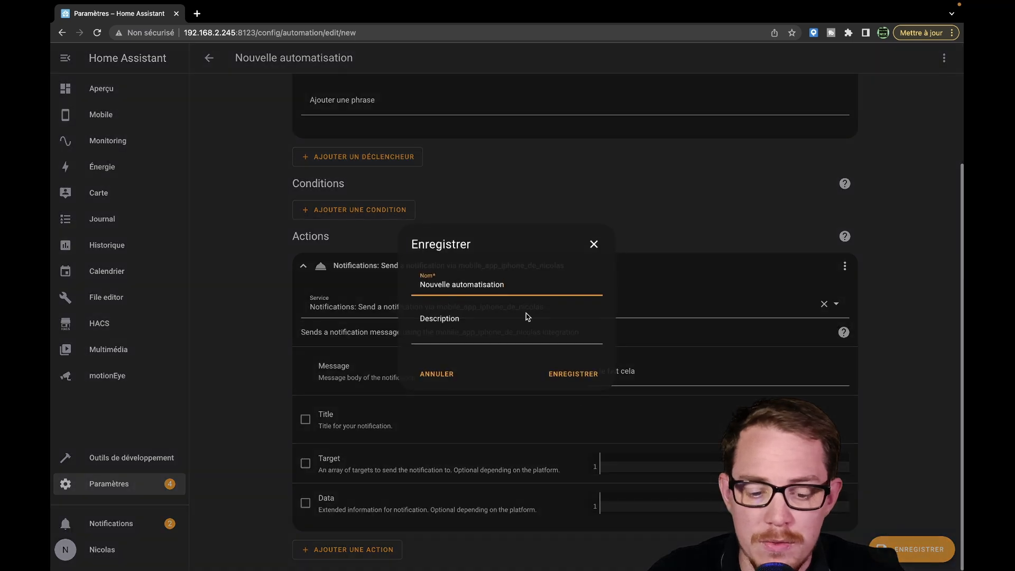
text(Test)
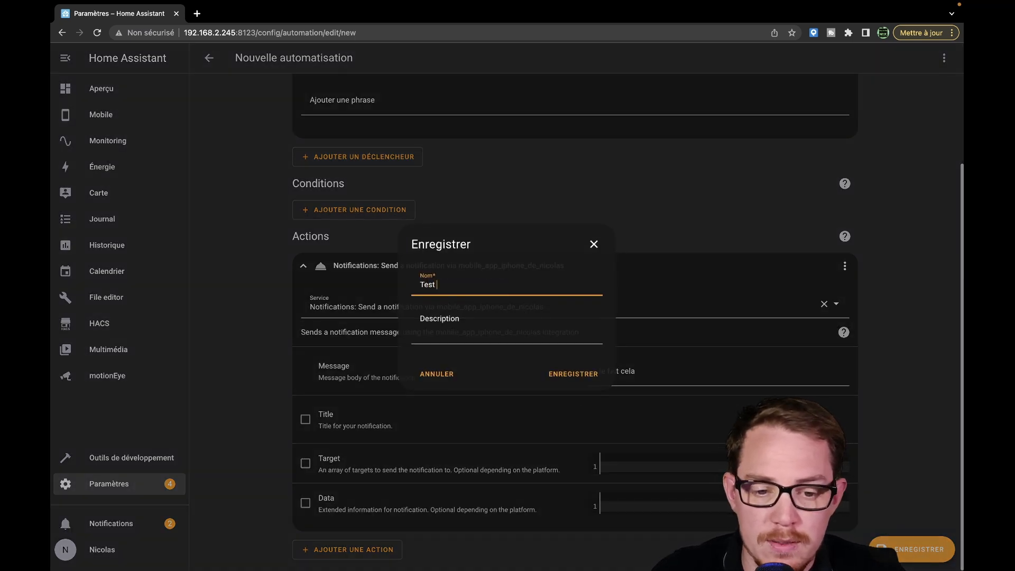
text( fait ceci)
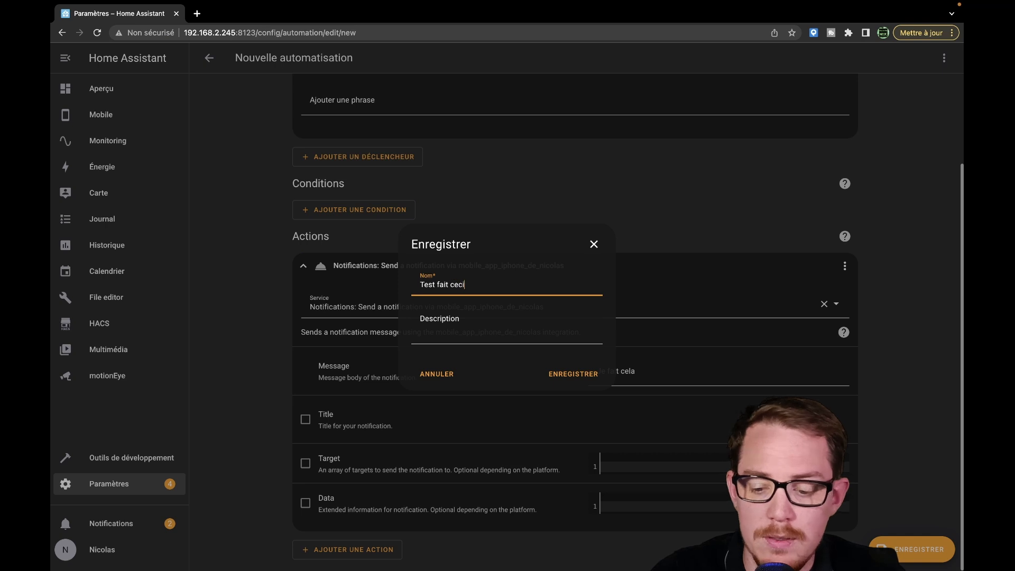
key(Return)
Step: Test the automation by sending "Fait ceci" through the Assist card in the mobile dashboard's hgfd view, and close the assistant
click(113, 96)
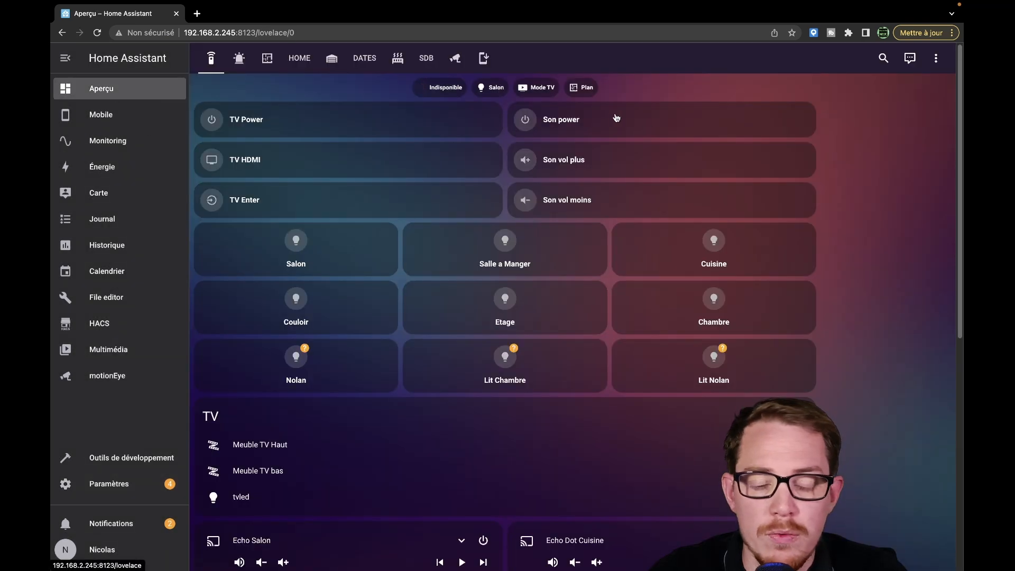
click(132, 108)
click(277, 62)
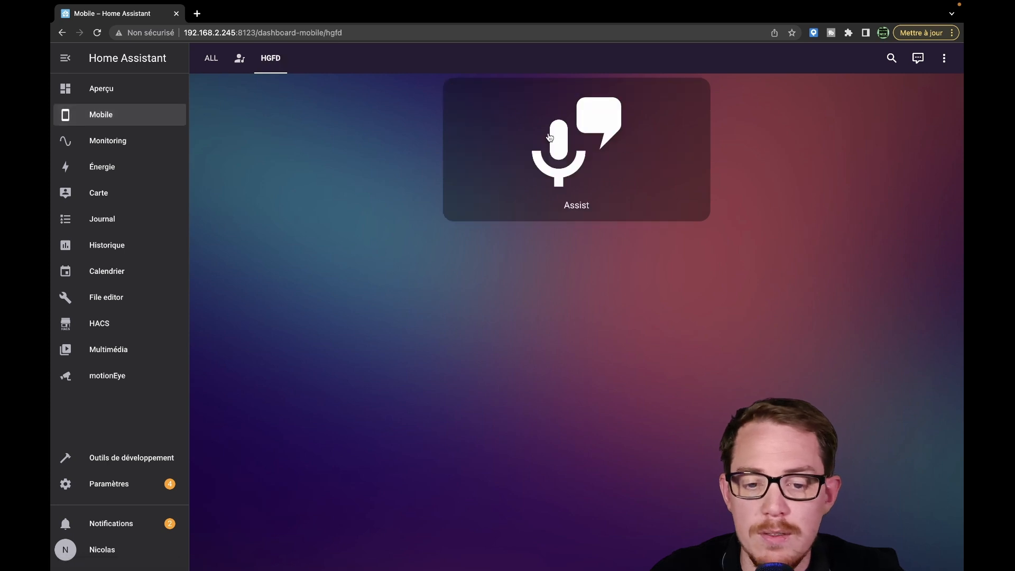
click(613, 181)
text(Fait ceci)
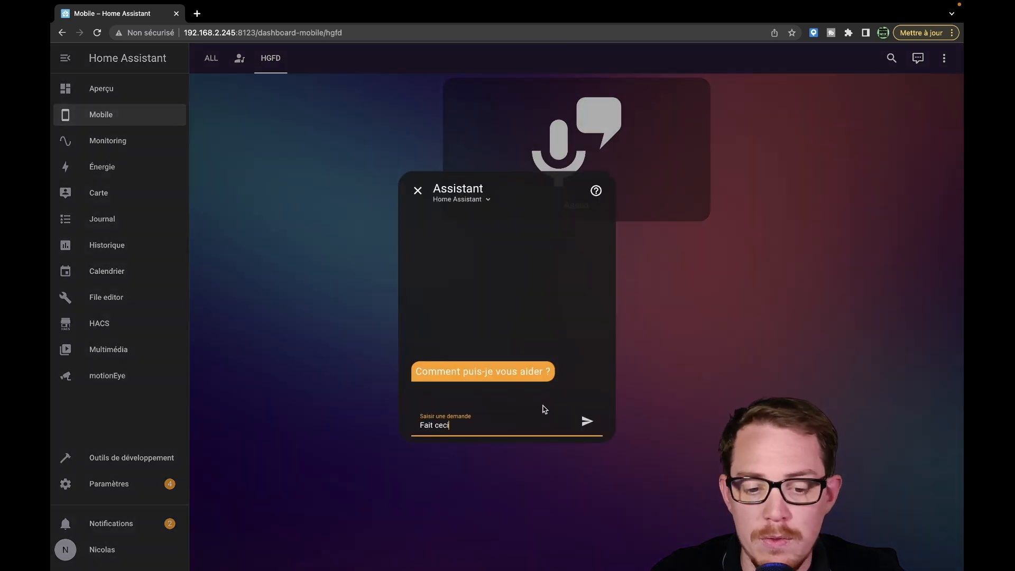
click(589, 421)
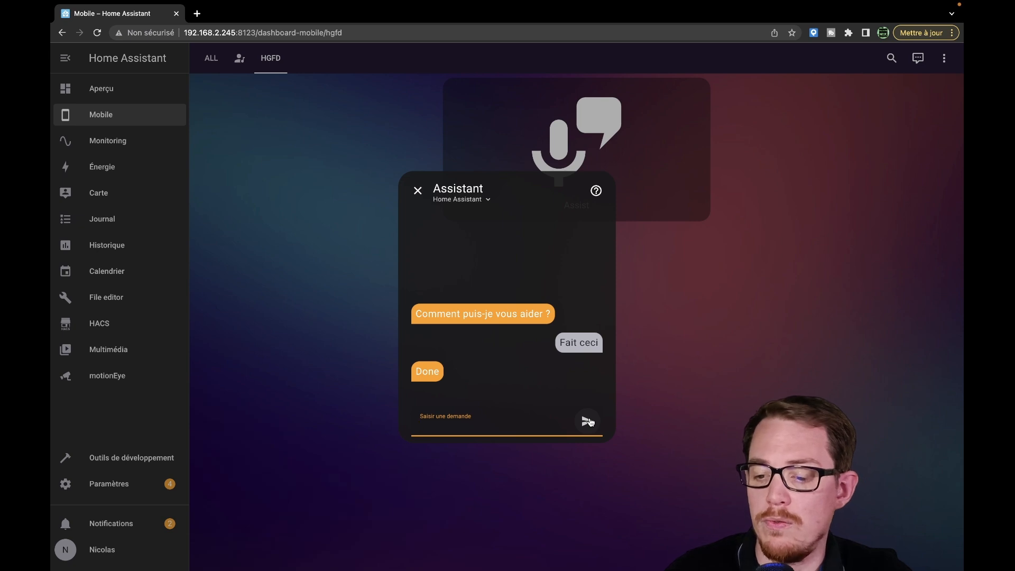
key(Escape)
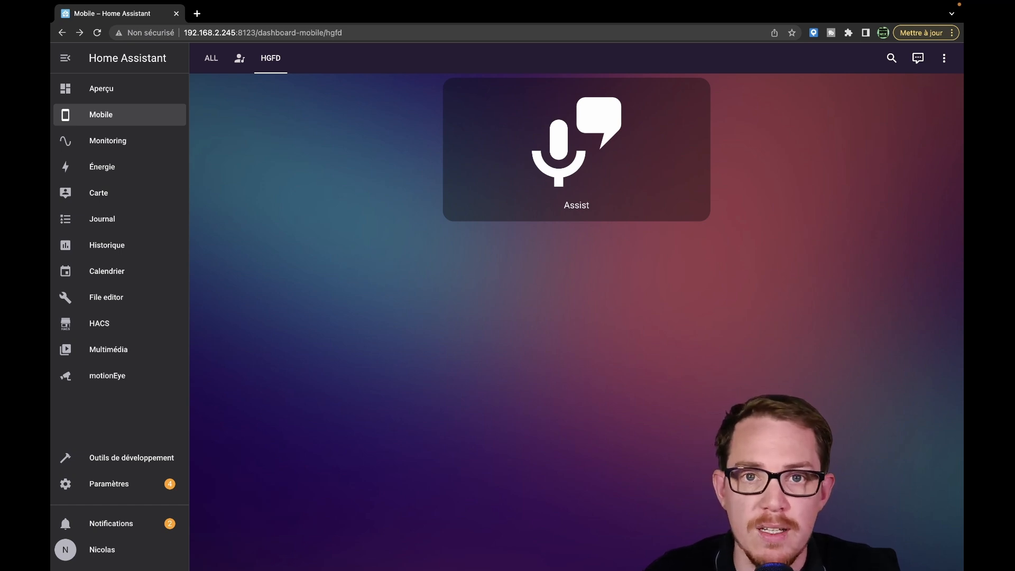
Step: Open the Assistant dialog from the dashboard header to view it, and close it again
click(942, 60)
click(942, 63)
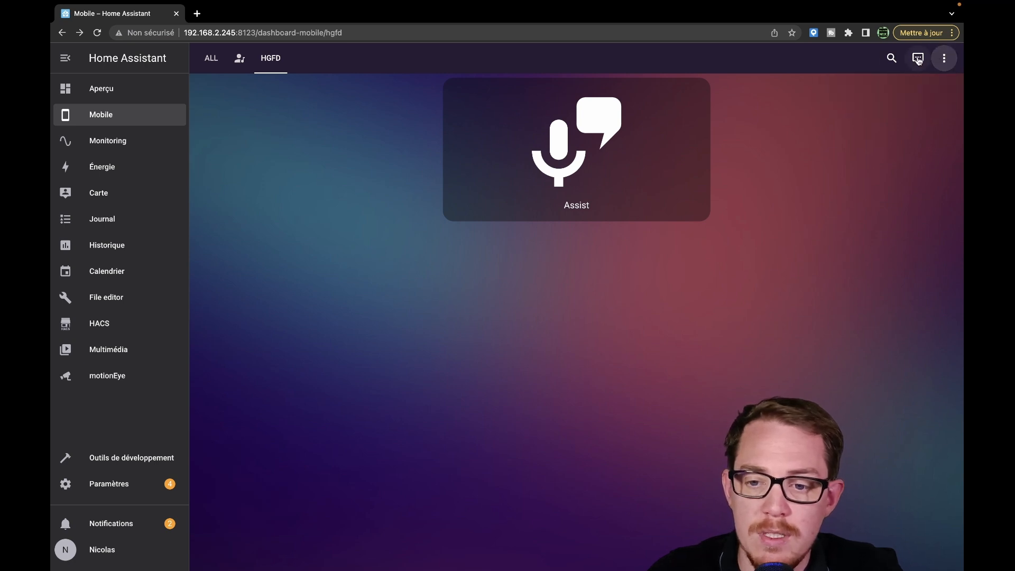
click(917, 61)
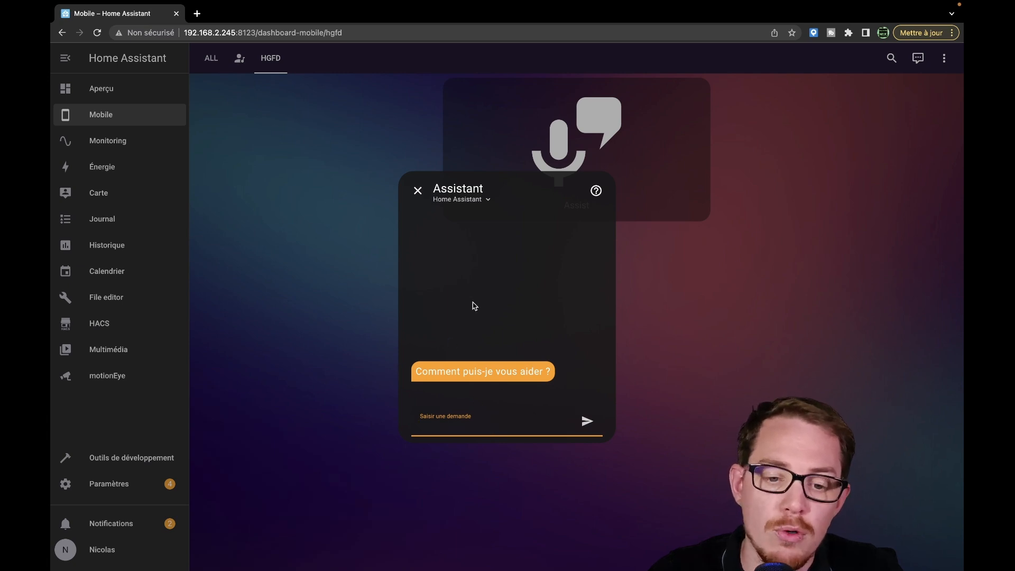
click(426, 193)
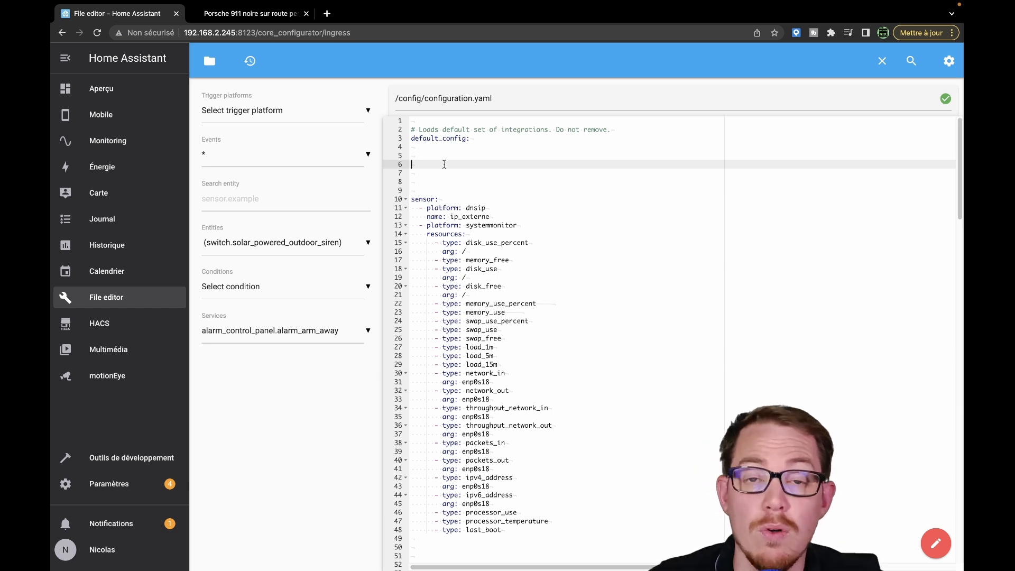
Step: Add a template image named porsche with the Unsplash photo URL at line 6 of configuration.yaml and save the file
key(super+v)
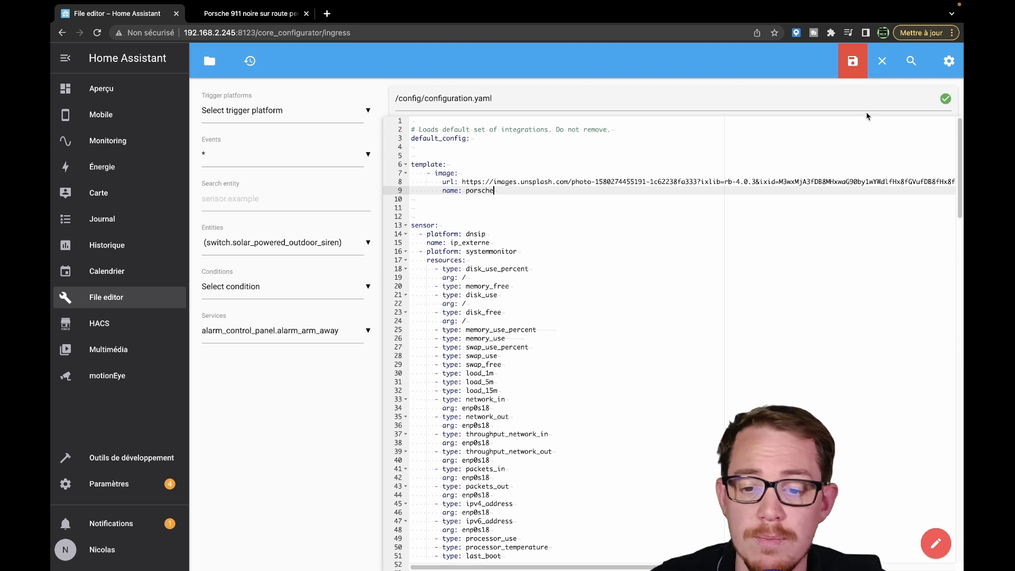
click(852, 61)
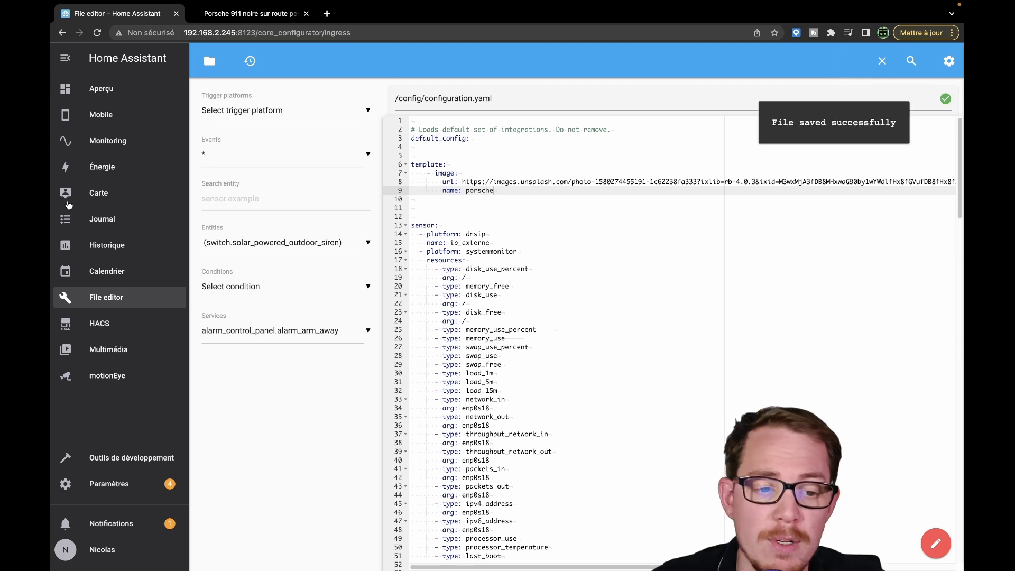
Step: Put the mobile dashboard's hgfd view into edit mode and add an Image card to it
click(106, 120)
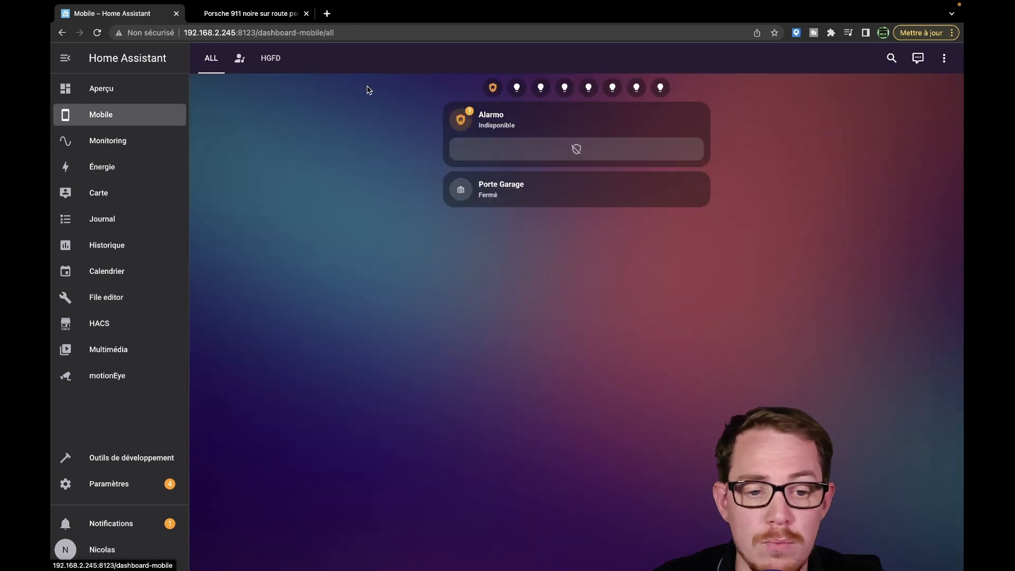
click(270, 58)
click(944, 58)
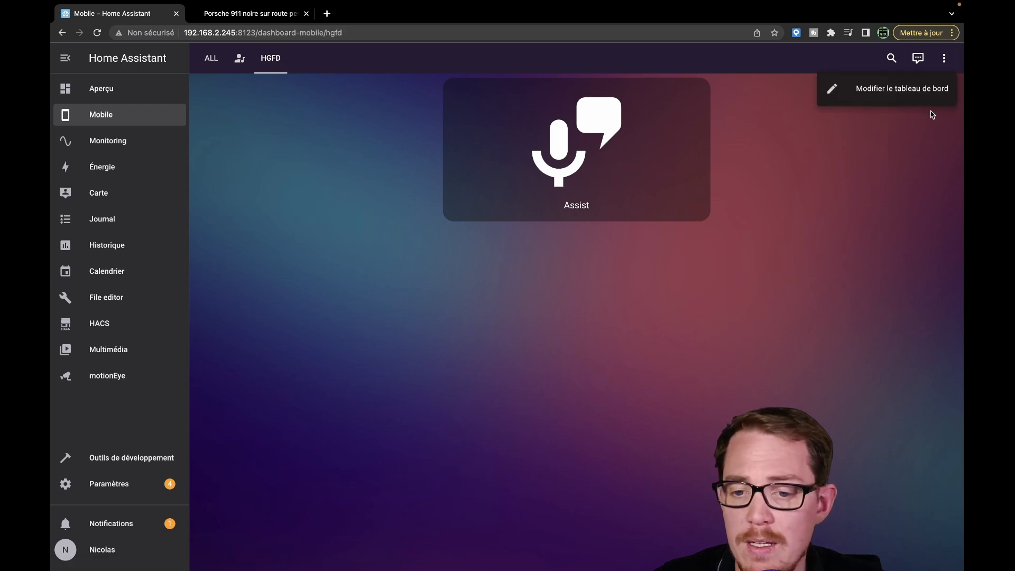
click(924, 101)
click(899, 548)
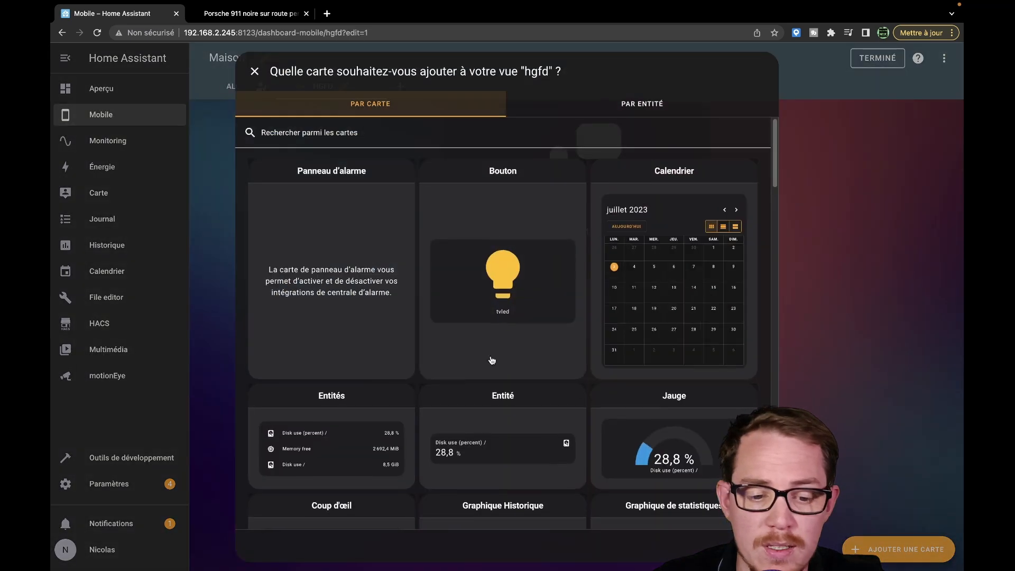
scroll(399, 323, down, 8)
scroll(391, 309, down, 1)
click(360, 362)
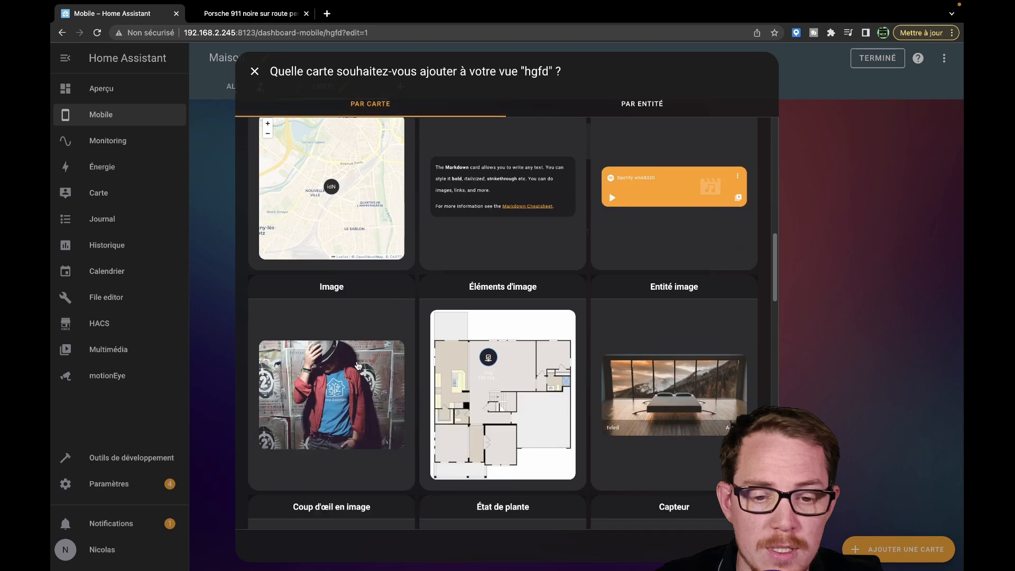
Step: Clear the card's default image path, choose porsche as its image entity, save the card and finish editing the dashboard
triple_click(341, 140)
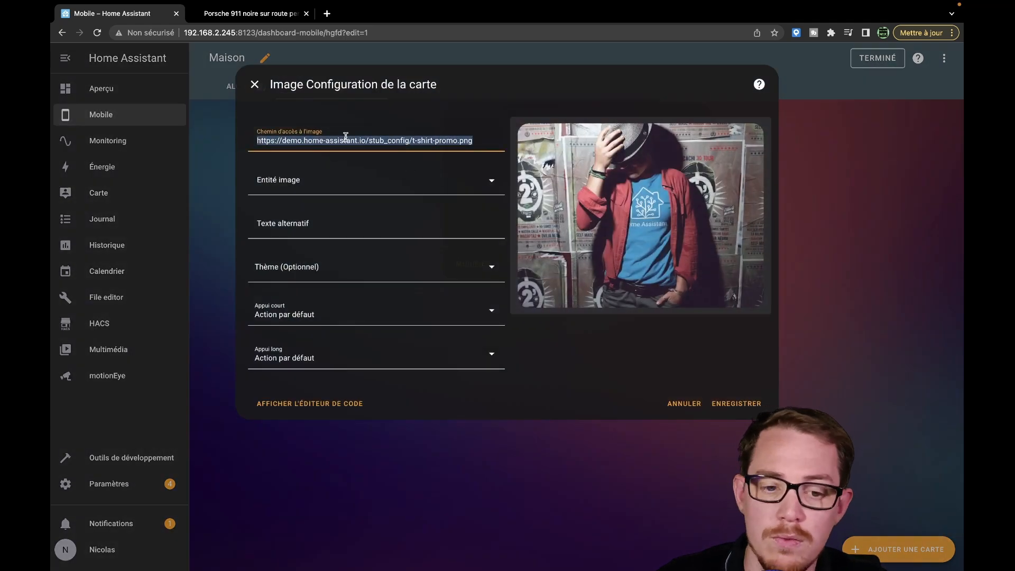
key(BackSpace)
click(328, 180)
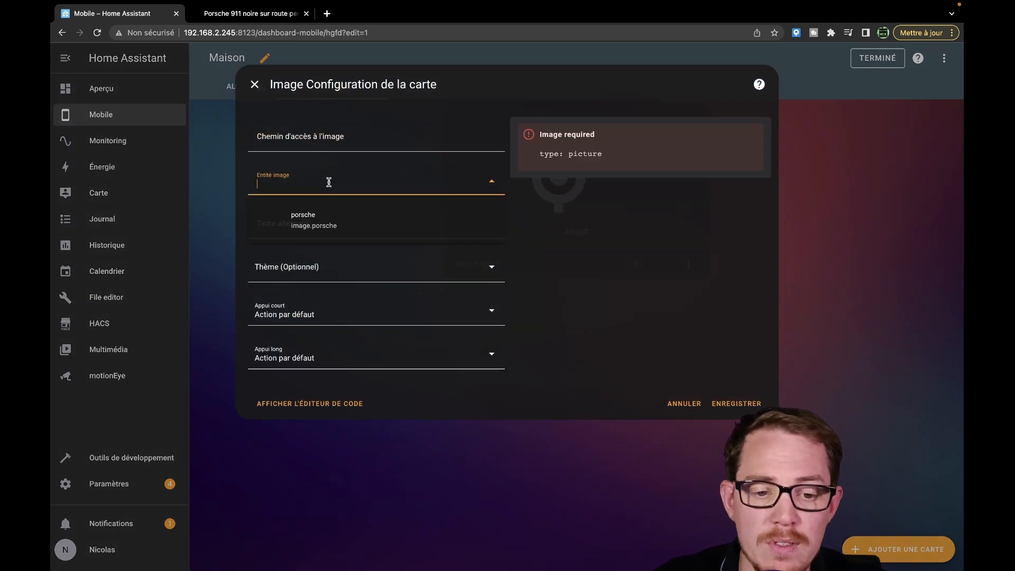
click(323, 220)
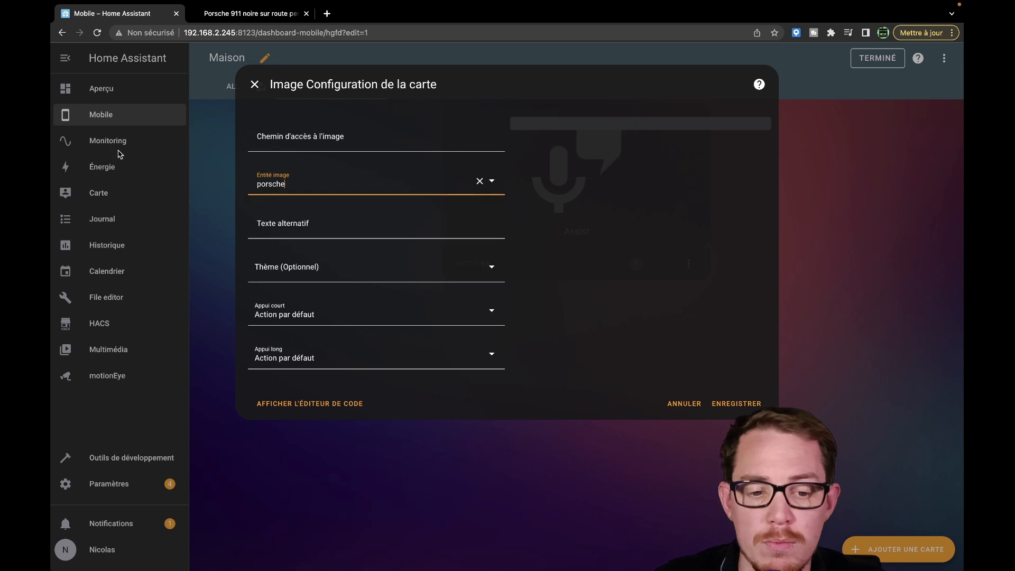
click(738, 467)
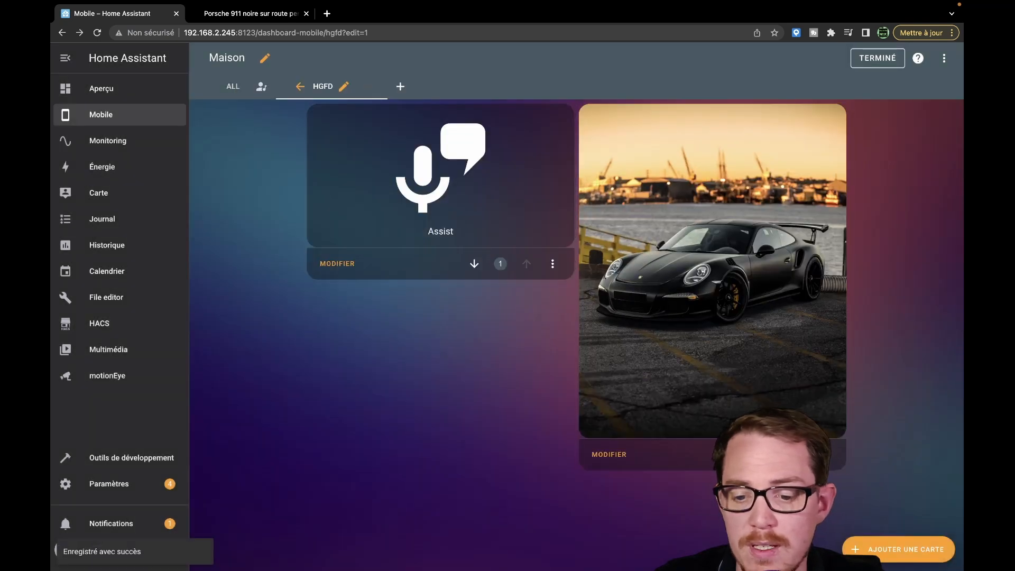
click(876, 57)
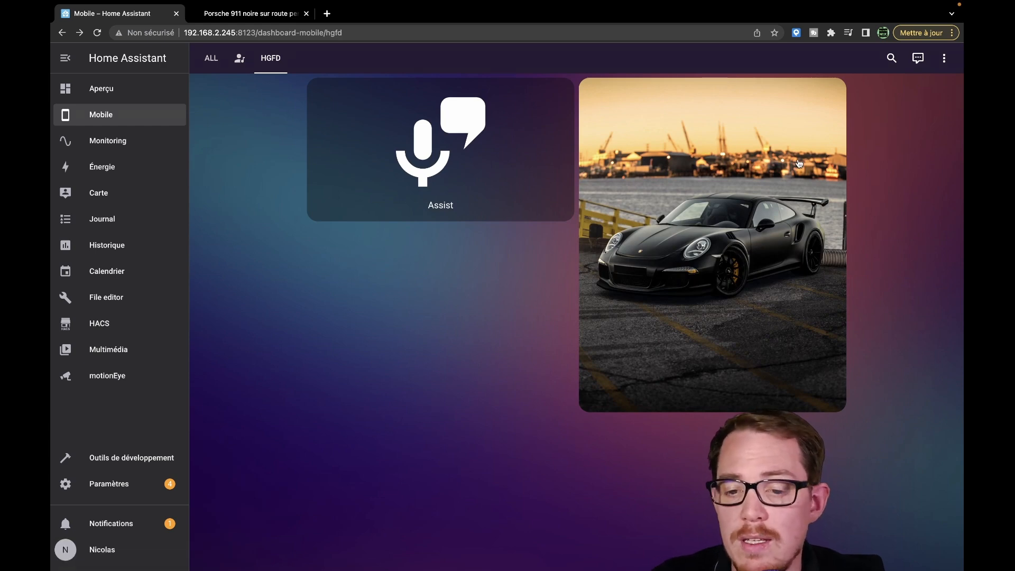
Step: Put the mobile dashboard's hgfd view into edit mode and open the Porsche image card's configuration
click(945, 55)
click(890, 88)
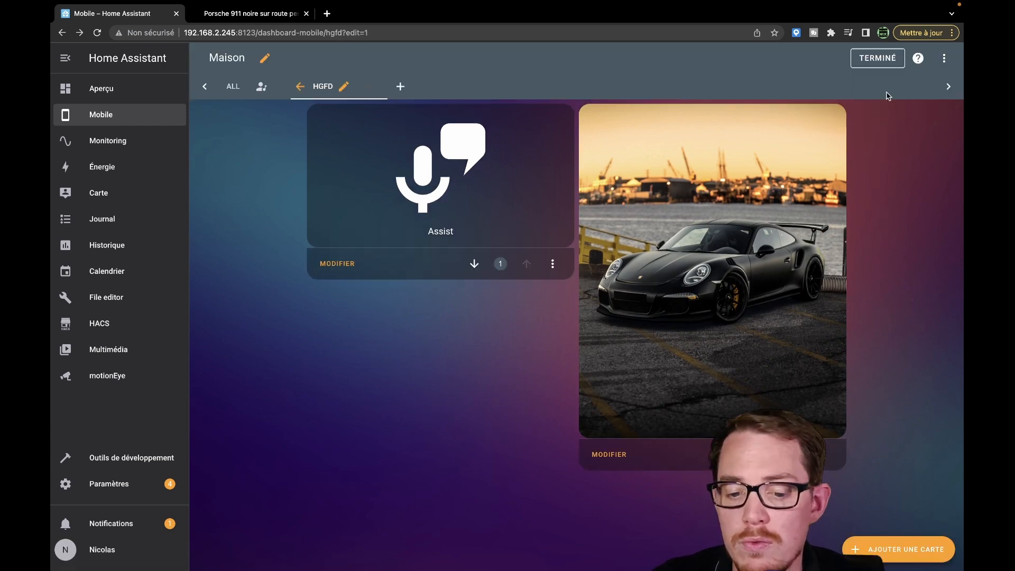
click(609, 454)
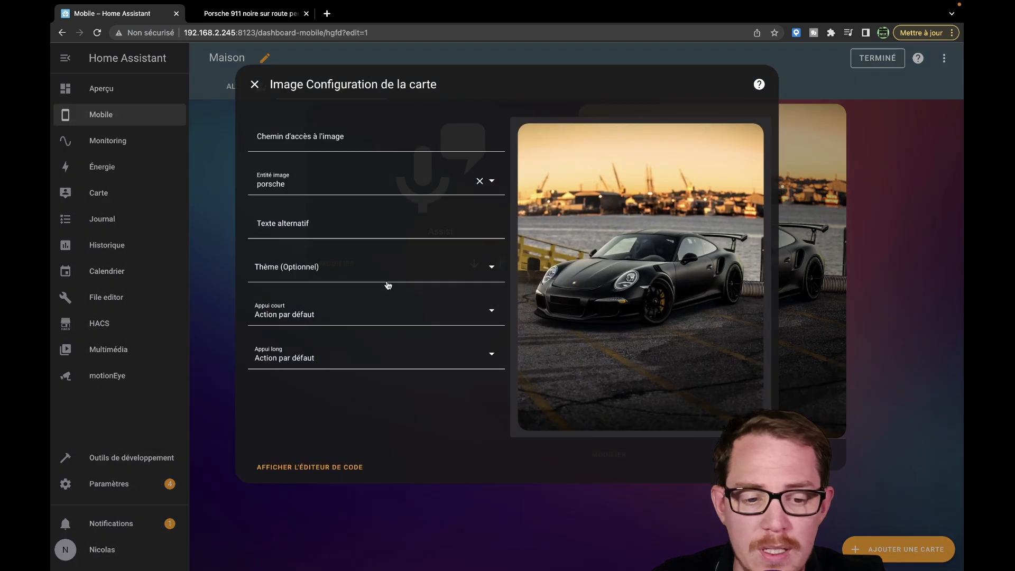
Step: Try Assist as the image card's short-tap action (Appui court) and discard the card changes
click(333, 315)
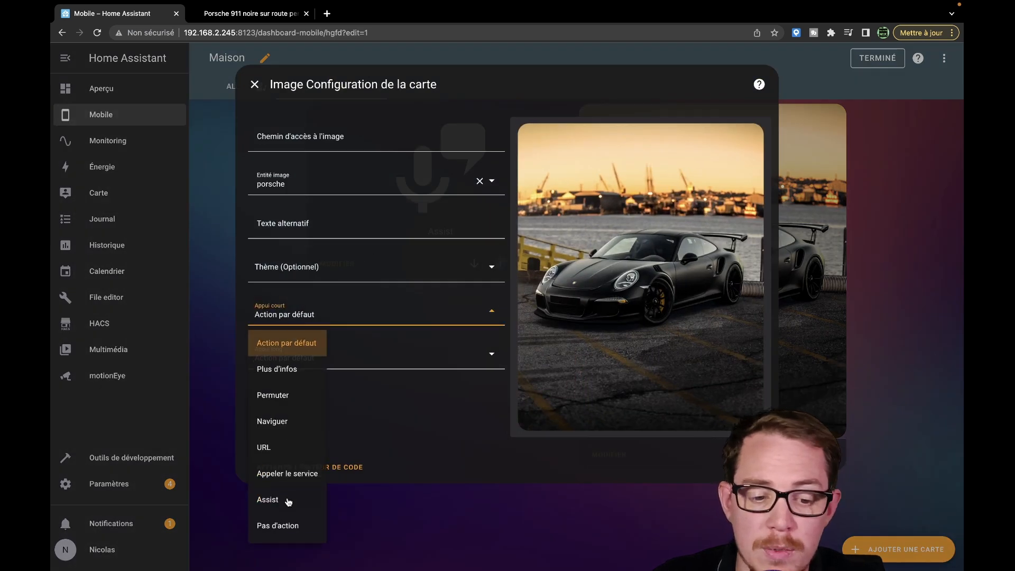
click(267, 498)
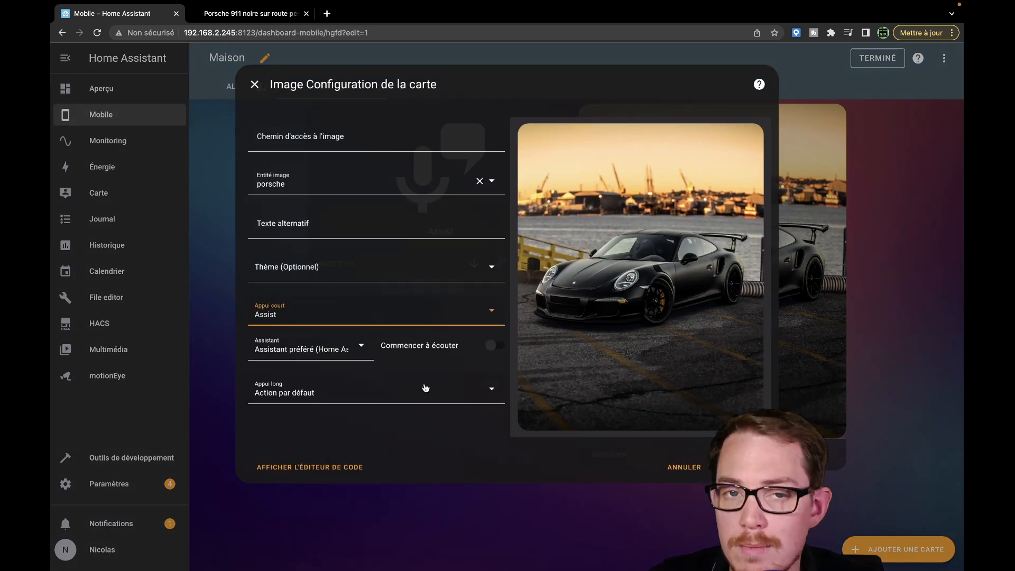
click(319, 323)
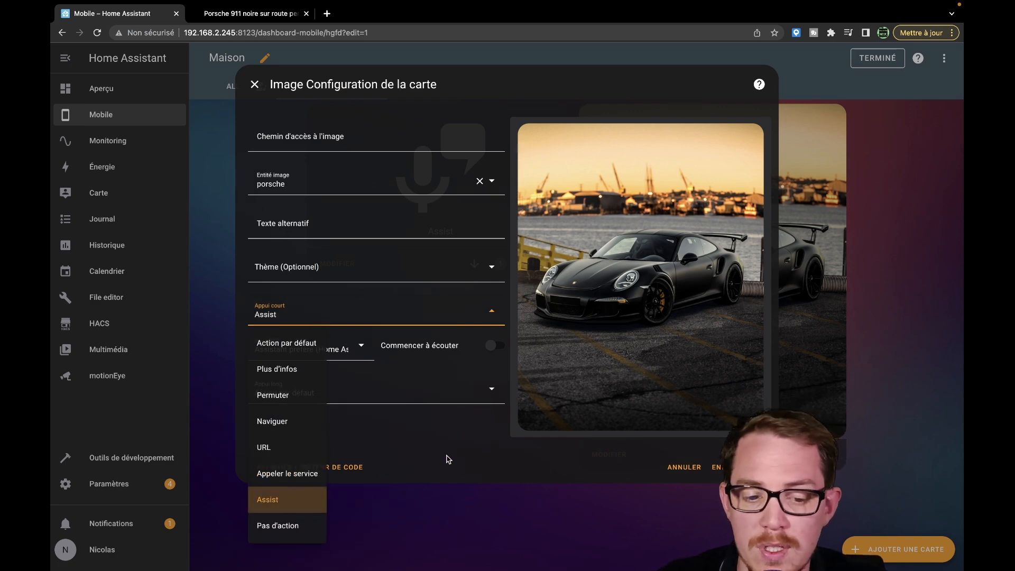
click(457, 467)
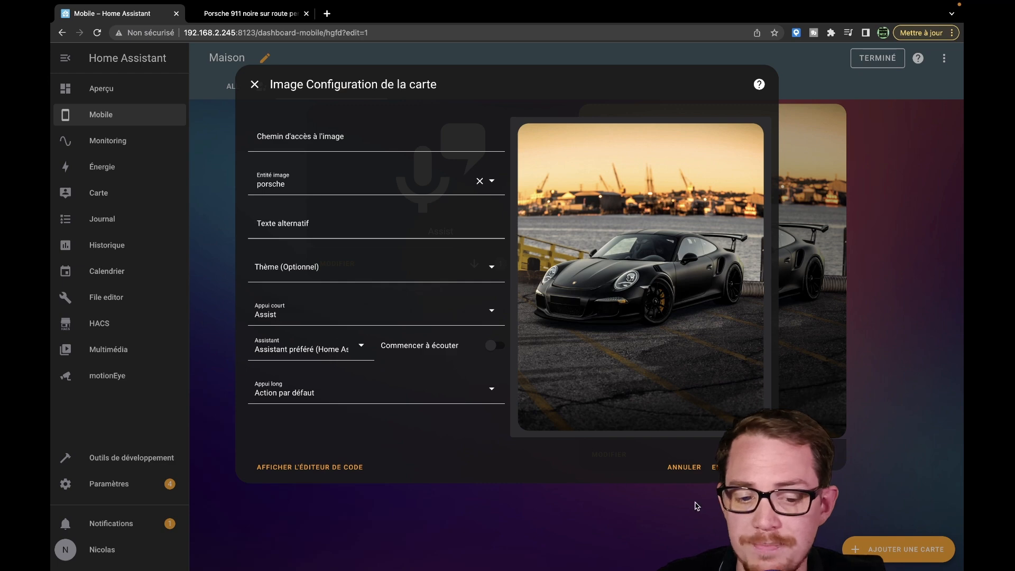
click(678, 470)
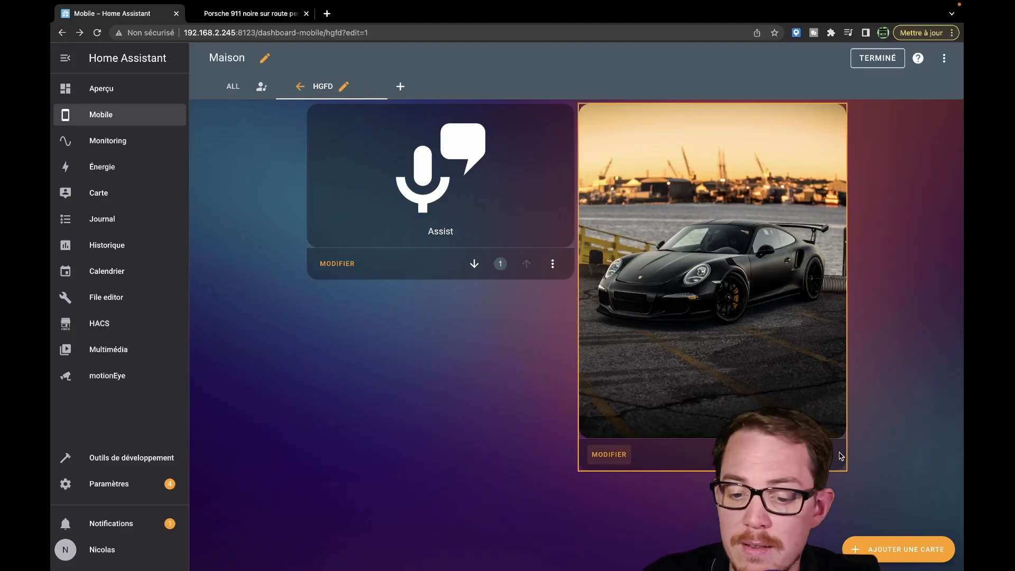
Step: Copy the Porsche image card to the clipboard and switch to the dashboard's All view
click(825, 455)
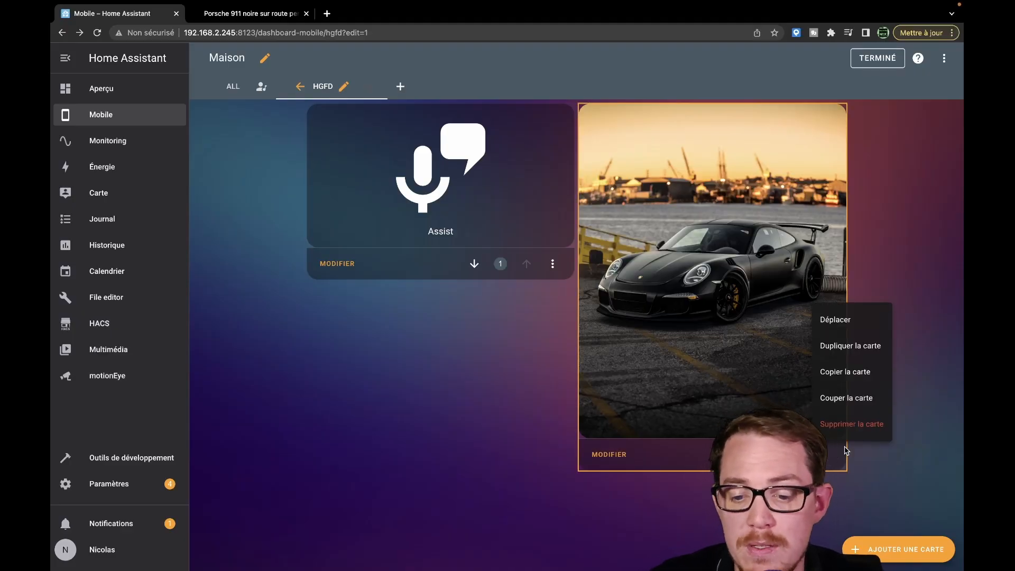
click(854, 374)
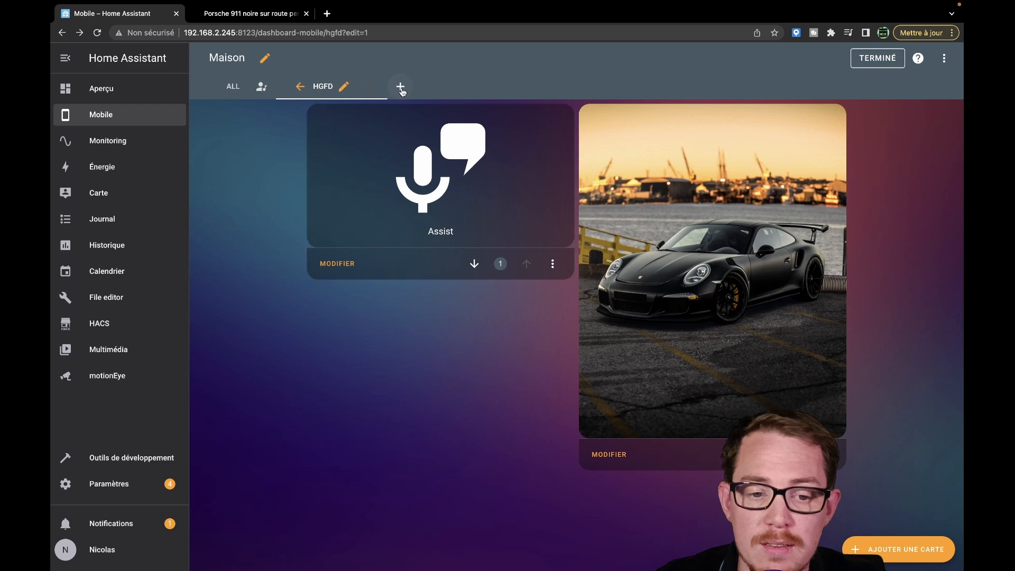
click(261, 86)
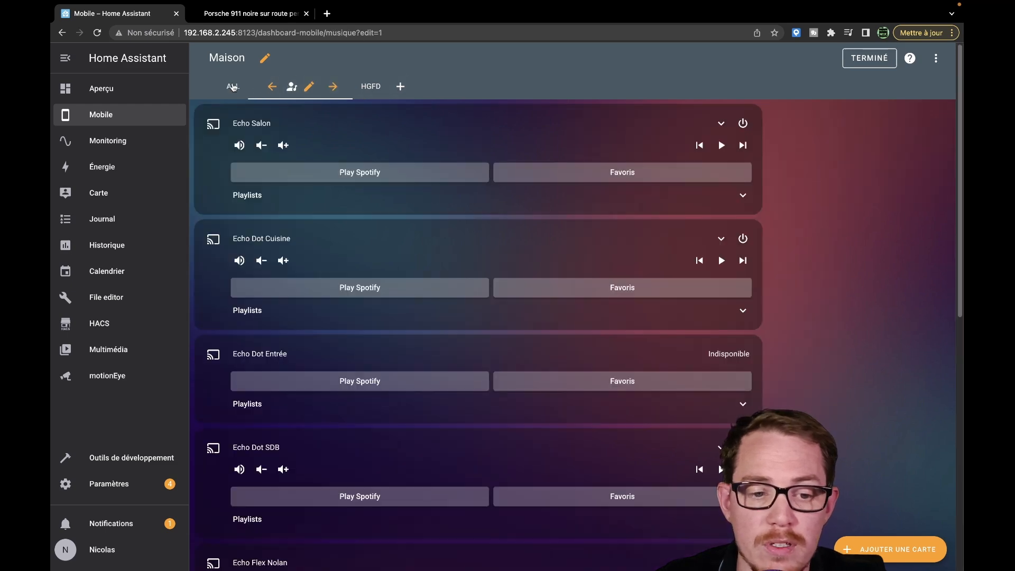
click(231, 87)
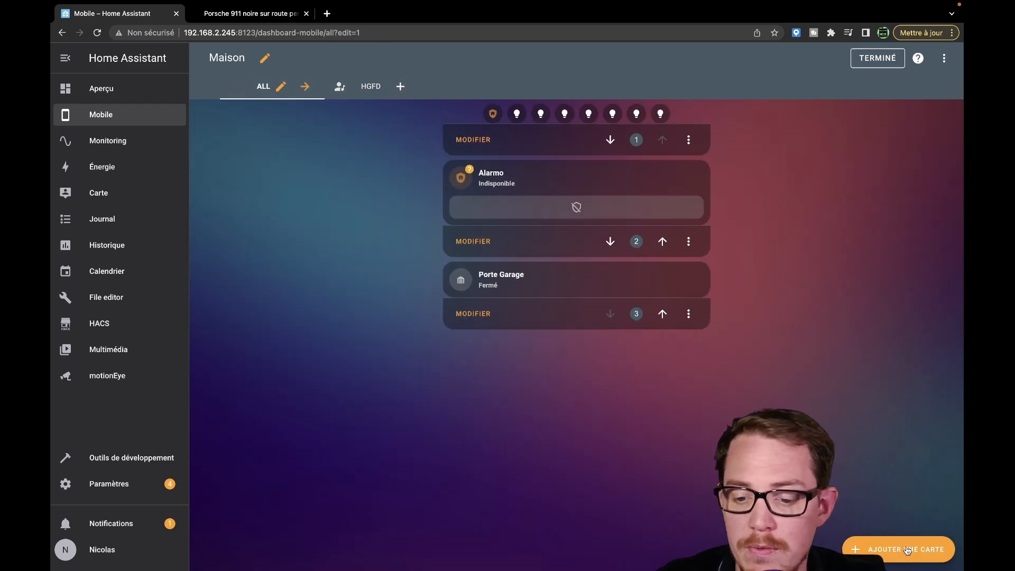
Step: Paste the copied image card into the All view, save it and finish editing the dashboard
click(869, 548)
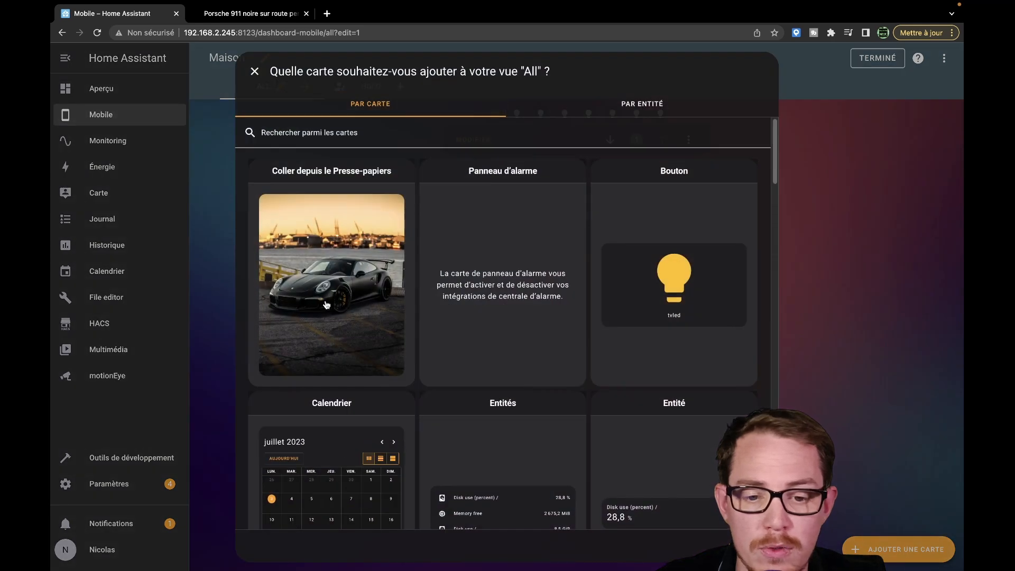
double_click(327, 305)
click(736, 467)
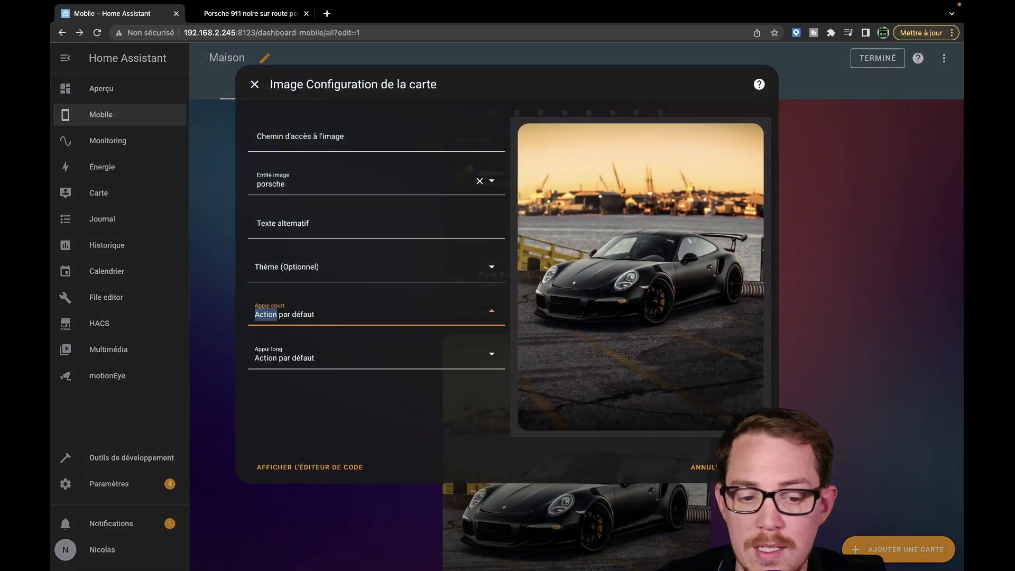
click(869, 58)
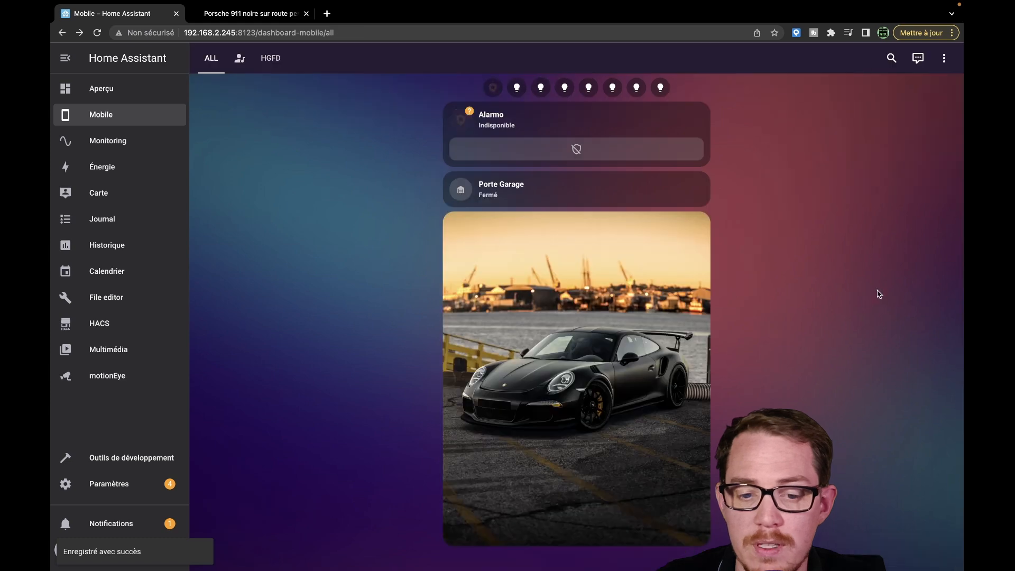
Step: View the hgfd and All views of the Mobile dashboard again, and switch to the Aperçu dashboard
click(271, 60)
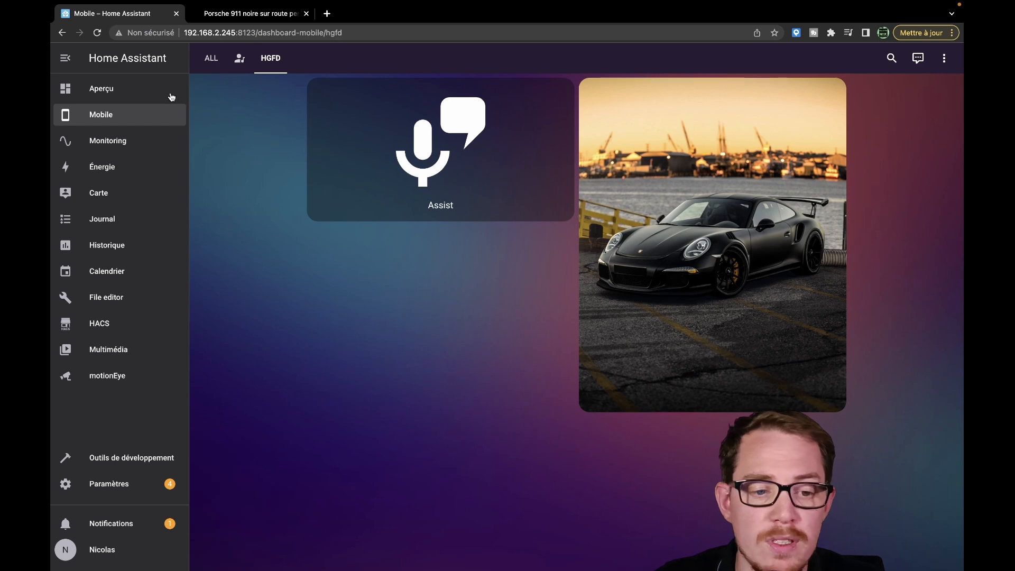
click(125, 115)
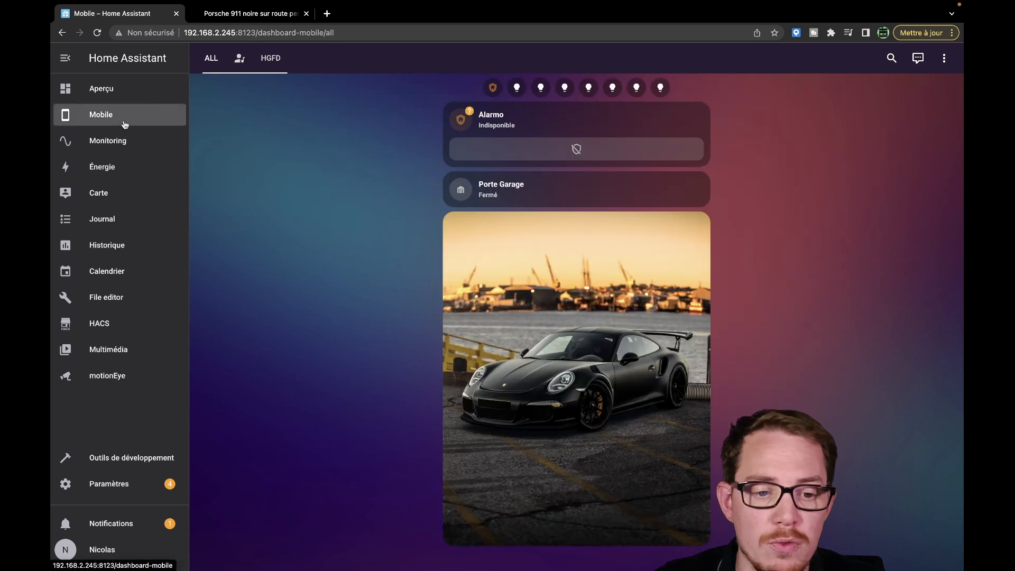
click(117, 90)
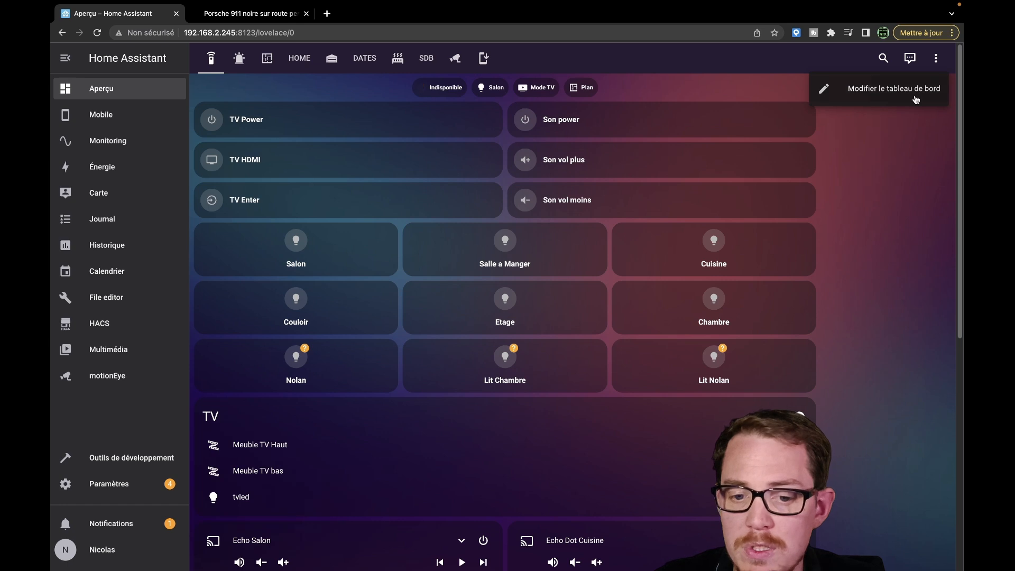
Step: Put the Aperçu dashboard into edit mode and examine the alarm view's card position controls in a 400 px wide responsive preview
click(914, 96)
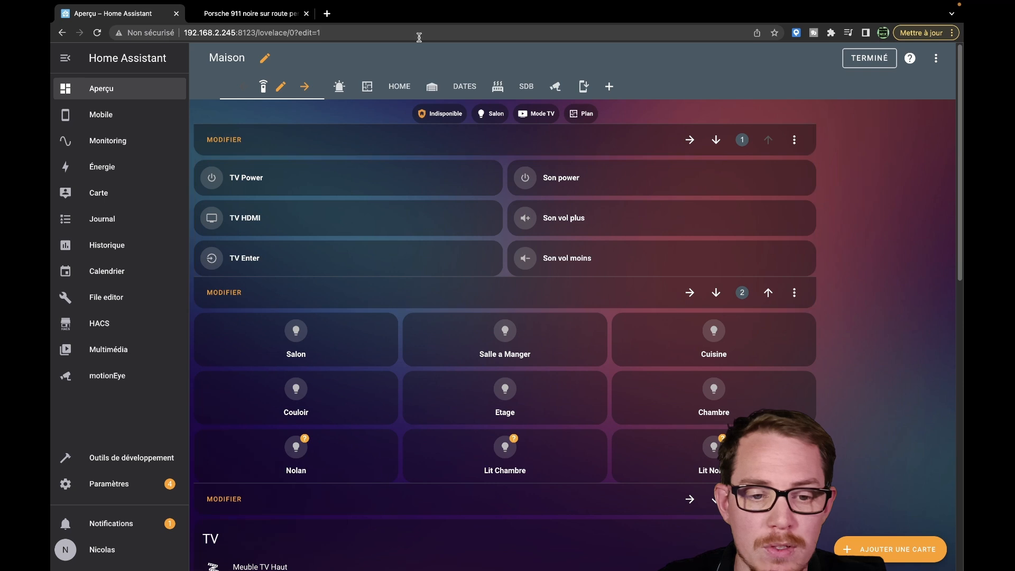
click(340, 87)
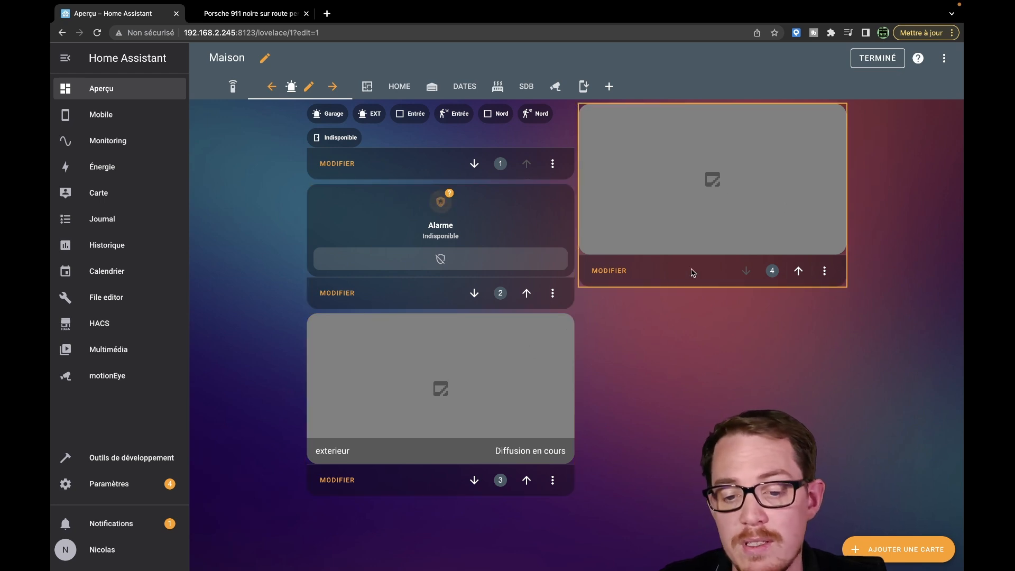
right_click(756, 411)
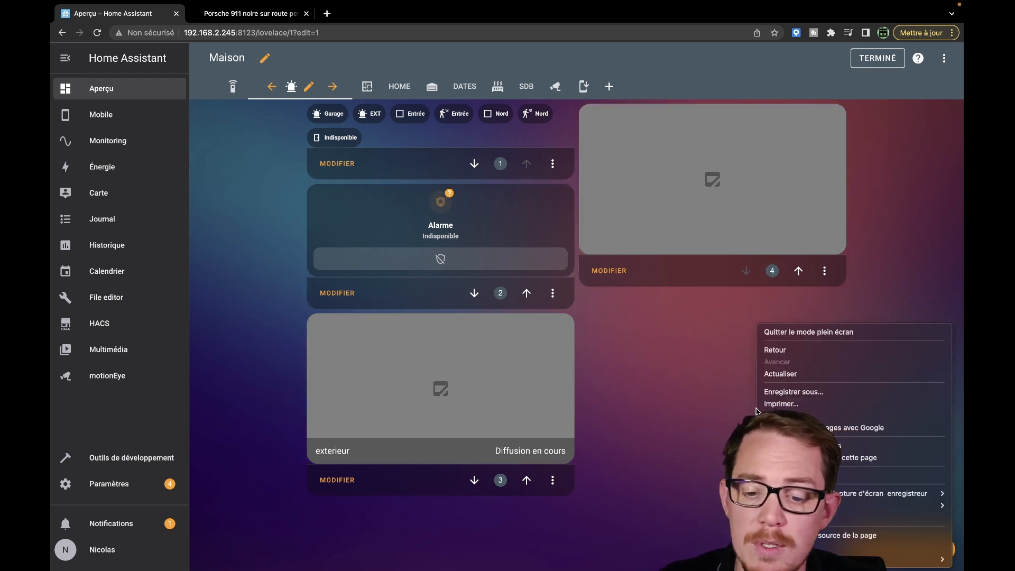
click(787, 547)
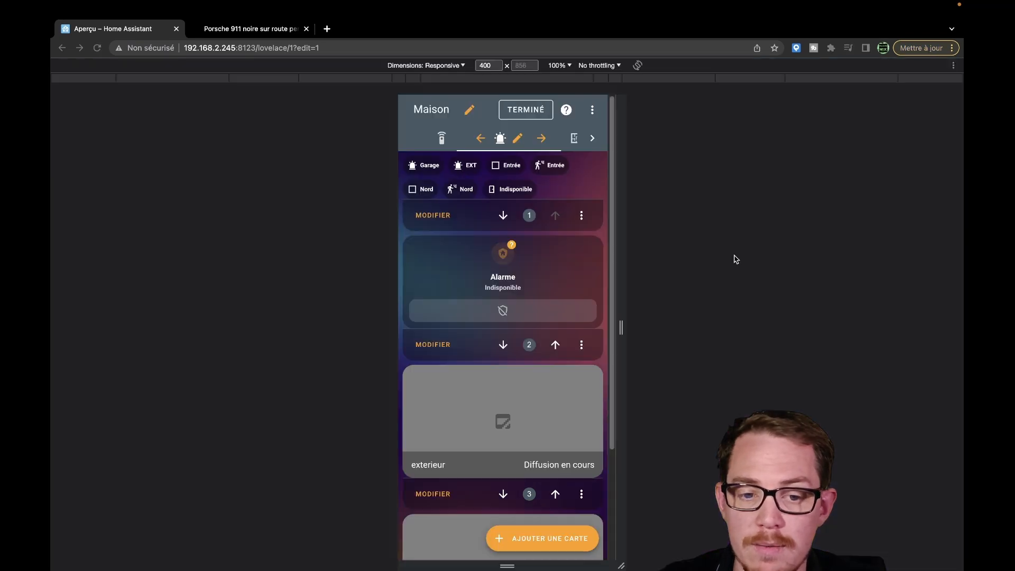
scroll(548, 335, down, 3)
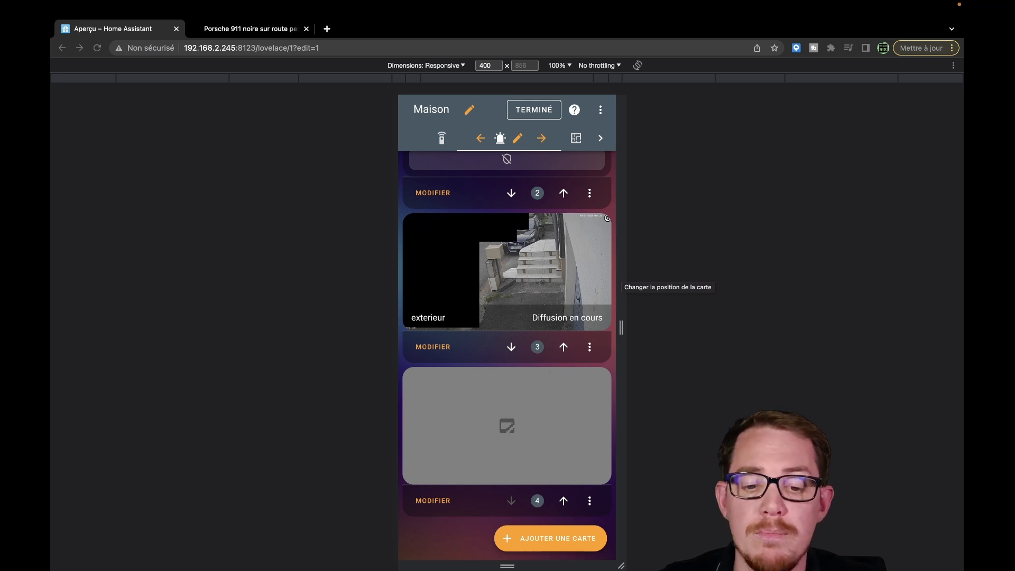
key(alt+super+i)
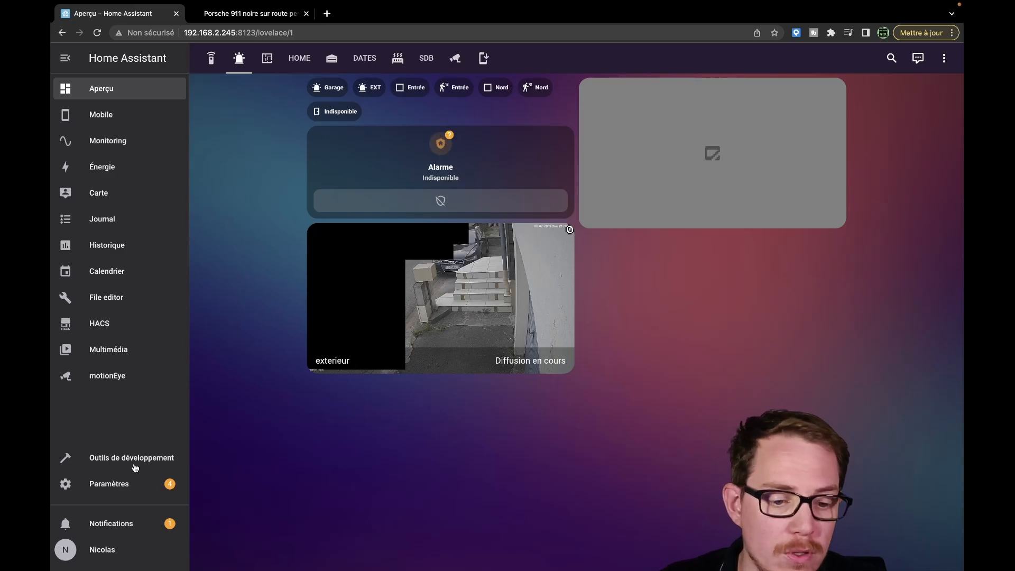
Step: Open the list of scripts in the Automatisations et scènes settings
click(137, 487)
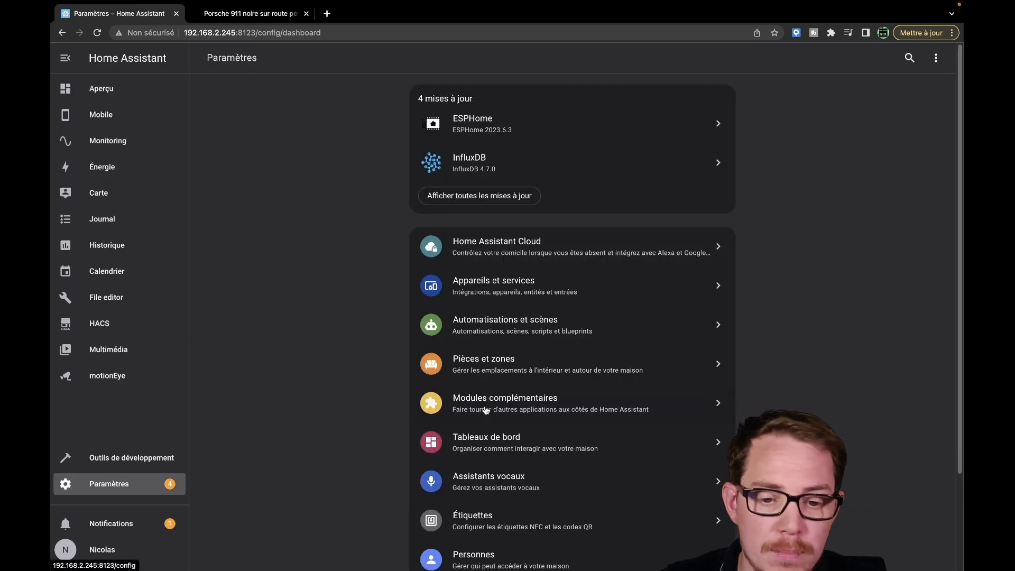
click(525, 342)
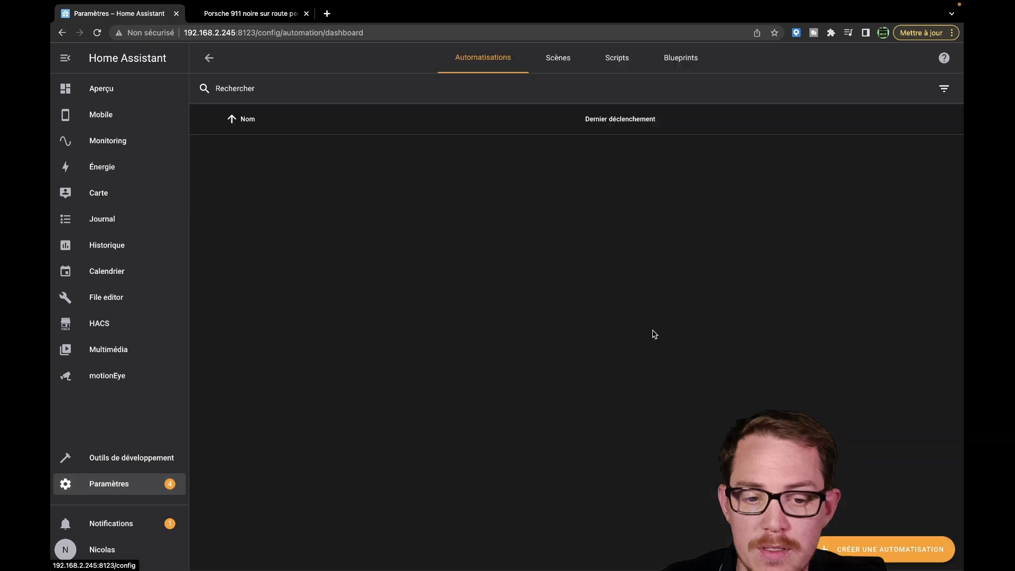
click(628, 64)
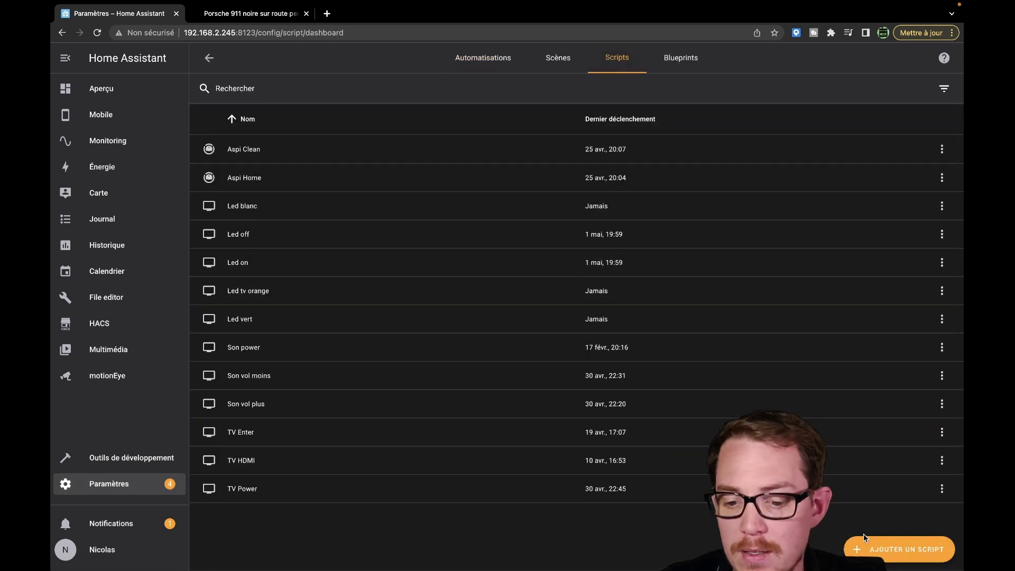
Step: Start a new script from the Confirmable Notification blueprint, examine its fields and leave without saving
click(910, 550)
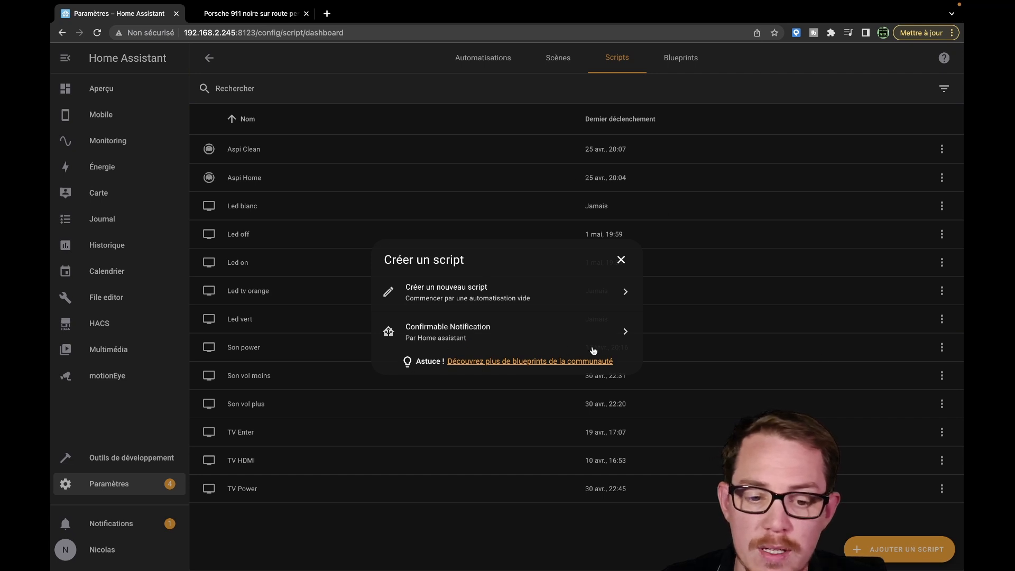
click(536, 337)
scroll(613, 266, down, 2)
scroll(613, 265, up, 2)
scroll(671, 251, down, 2)
scroll(720, 264, up, 2)
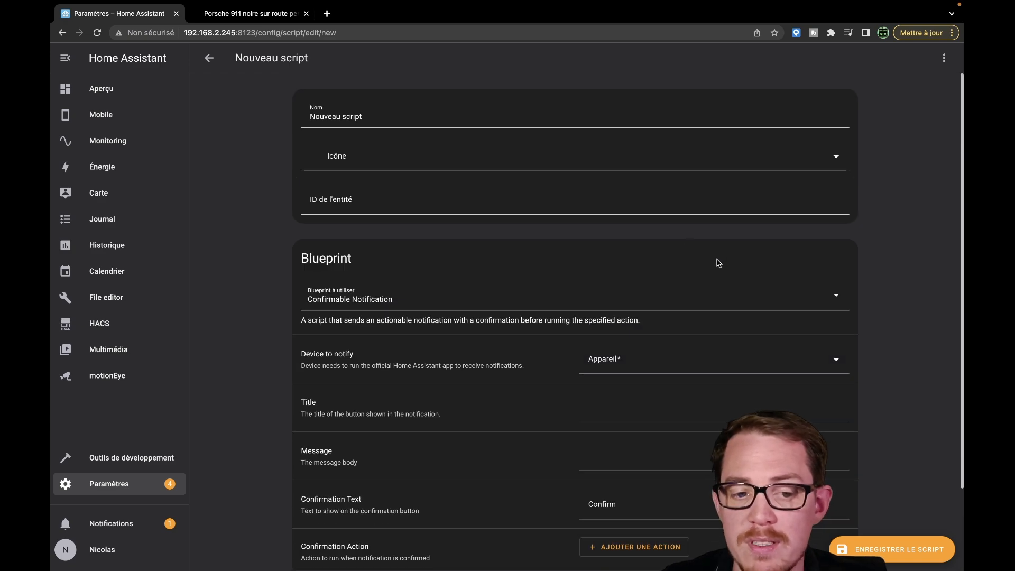
click(211, 58)
click(596, 344)
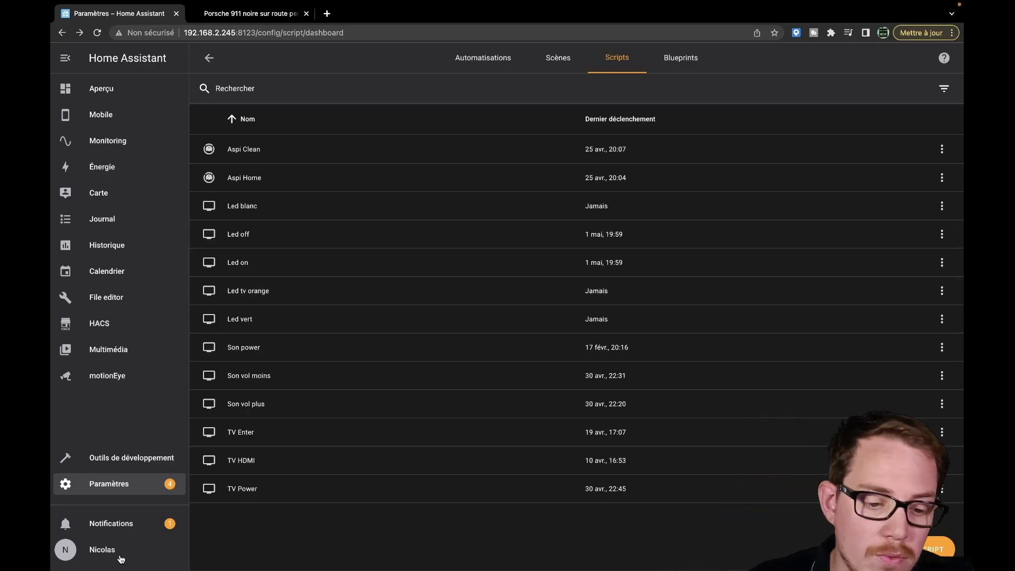
Step: Open the user profile and view the available time zone options without changing the setting
click(117, 553)
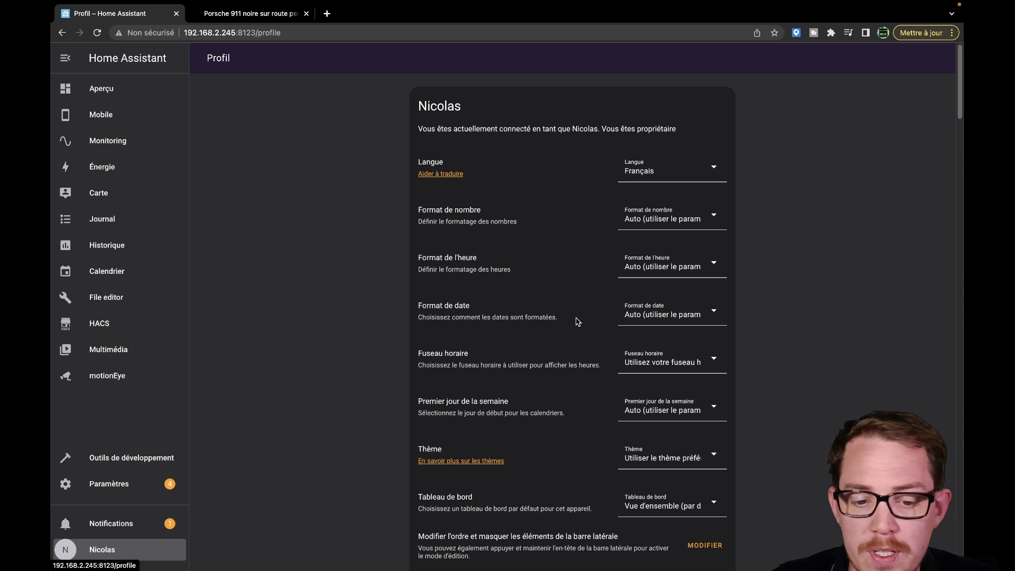
click(680, 364)
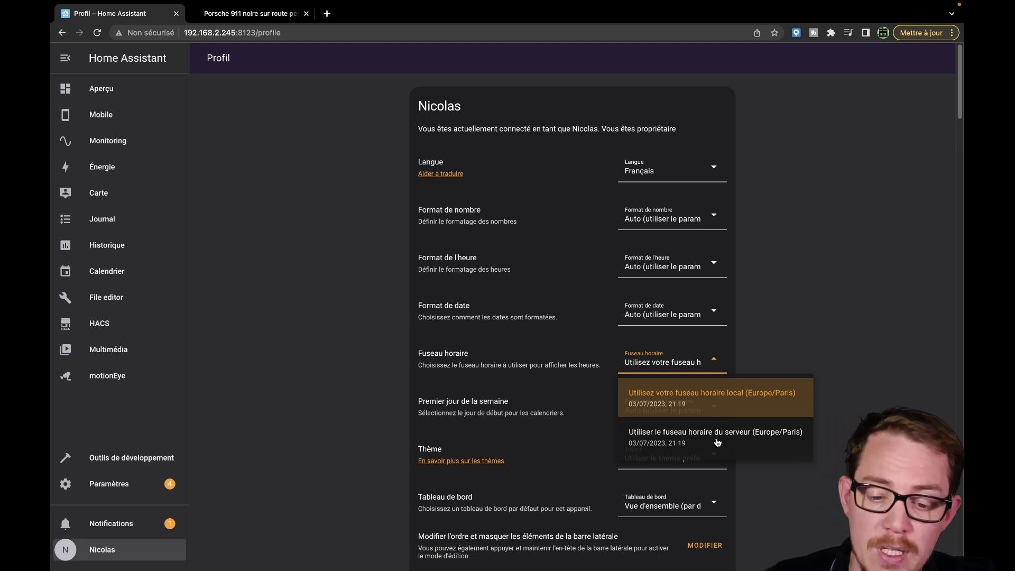
click(806, 295)
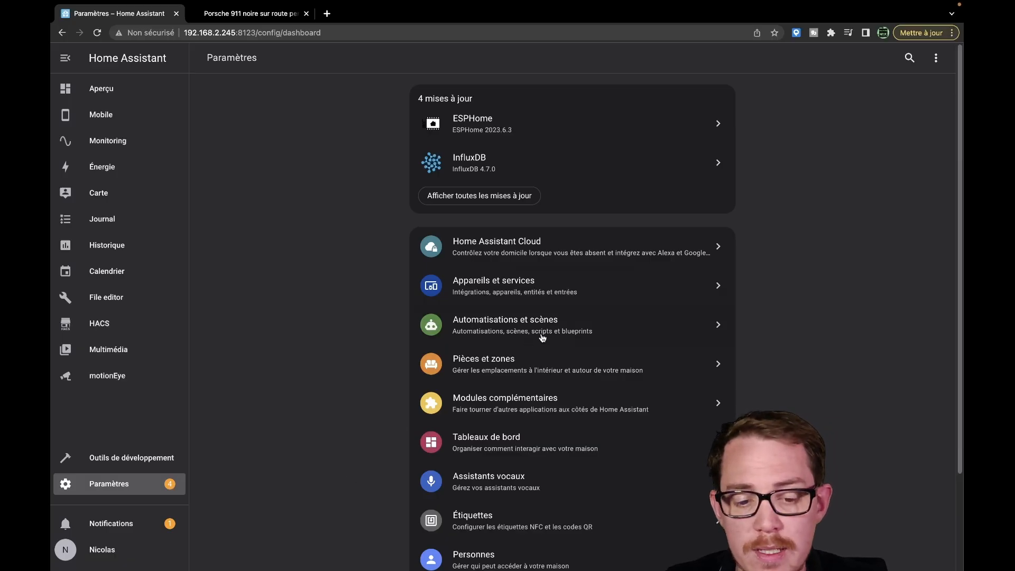
Step: Open the Appareils et services settings to view the installed integrations
click(555, 297)
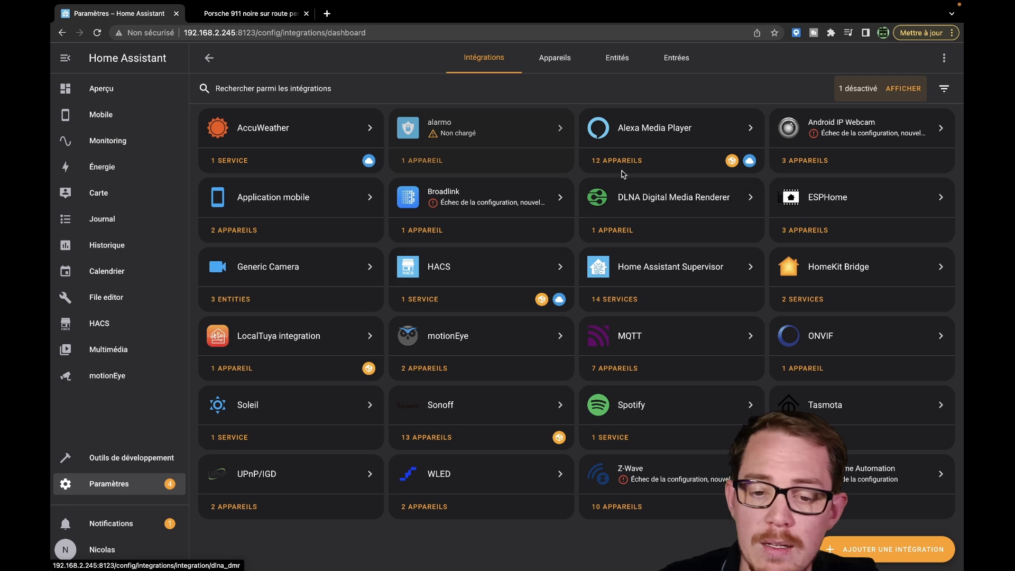
mouse_move(735, 164)
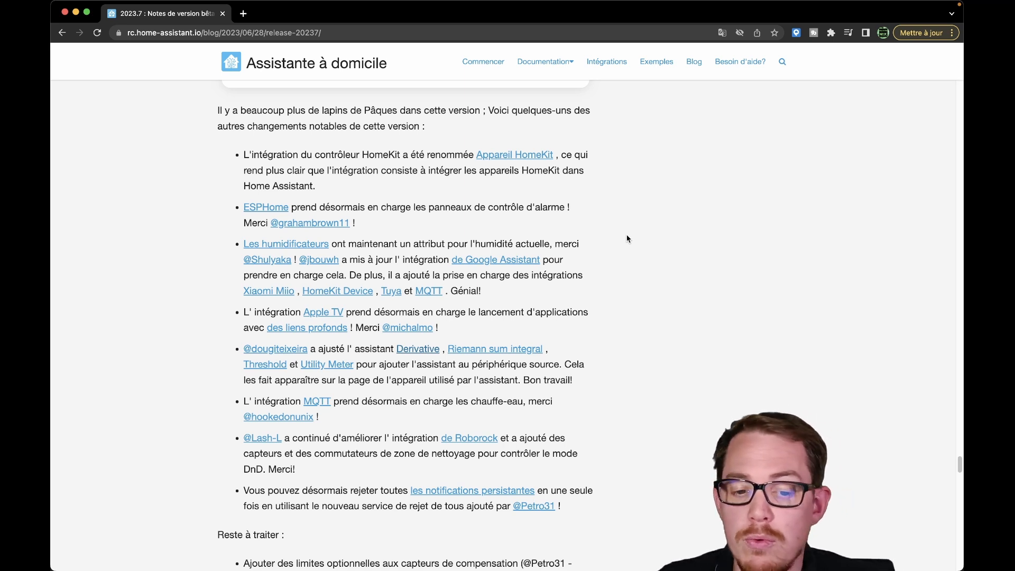
Step: Read the other notable changes in the Home Assistant 2023.7 beta release notes
scroll(628, 238, down, 3)
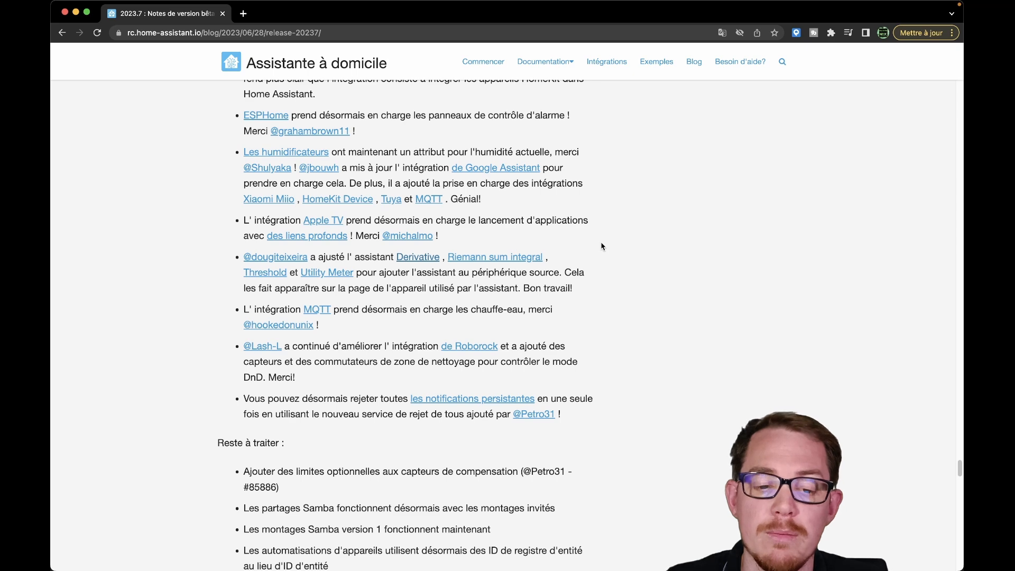
Step: Read the remaining notable changes and the "Reste à traiter" list in the 2023.7 release notes
scroll(697, 402, down, 2)
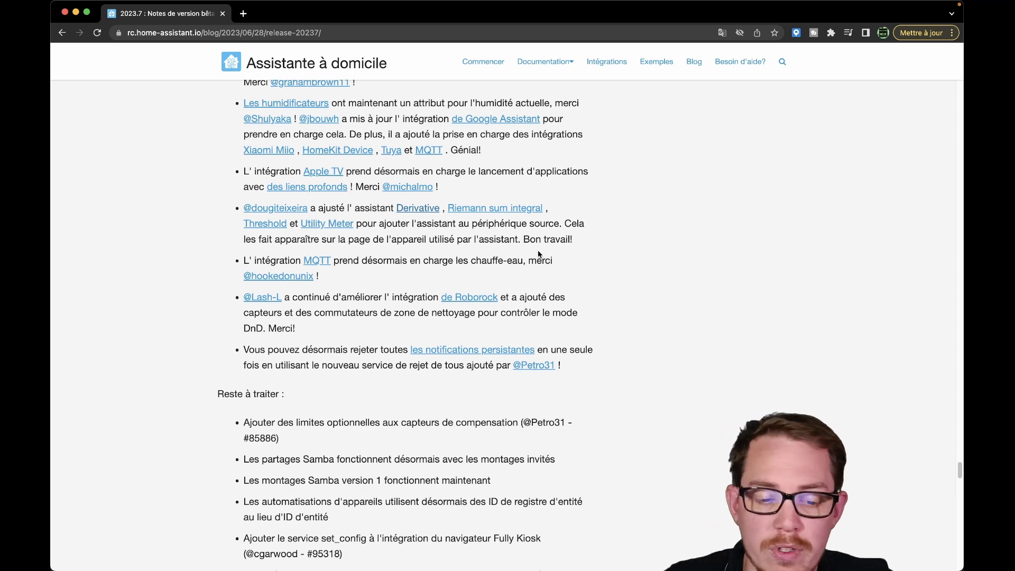
scroll(539, 254, down, 2)
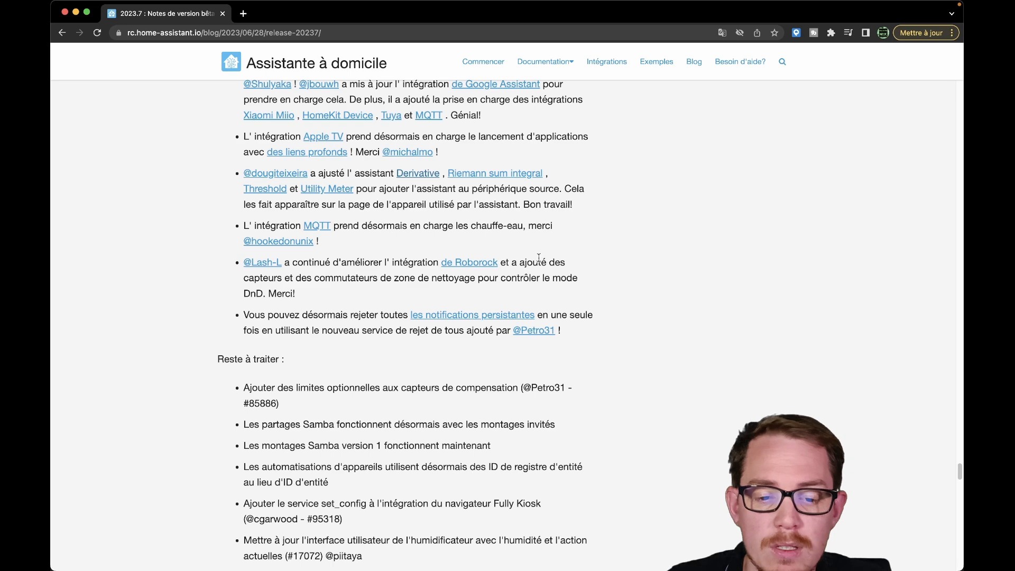
scroll(539, 258, down, 2)
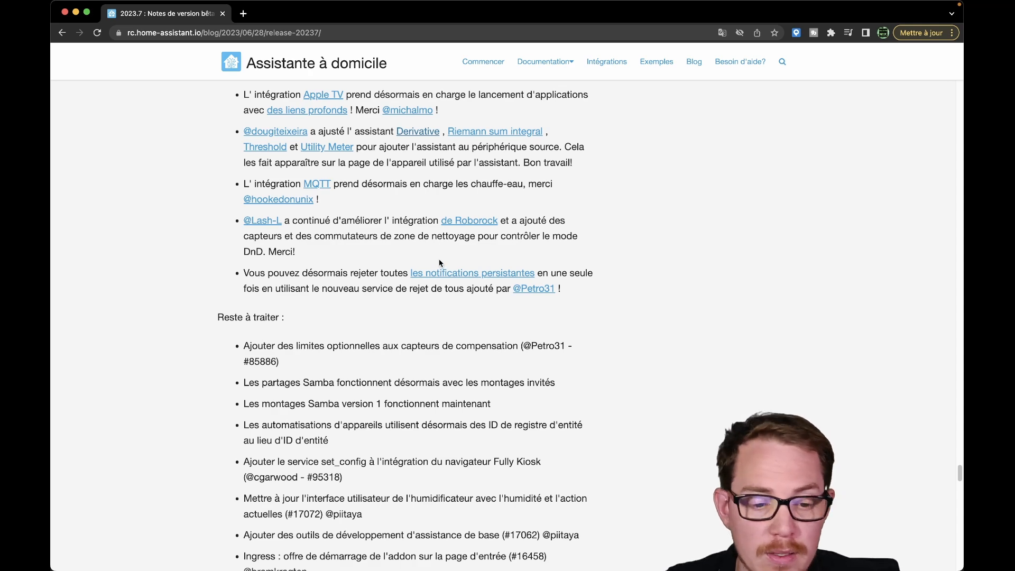
scroll(290, 309, down, 8)
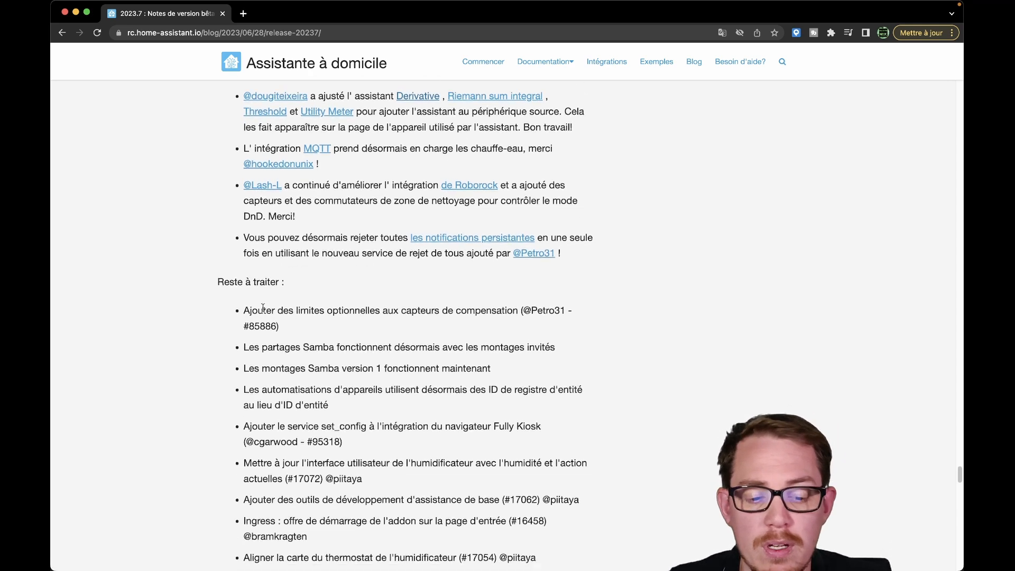
scroll(336, 367, down, 7)
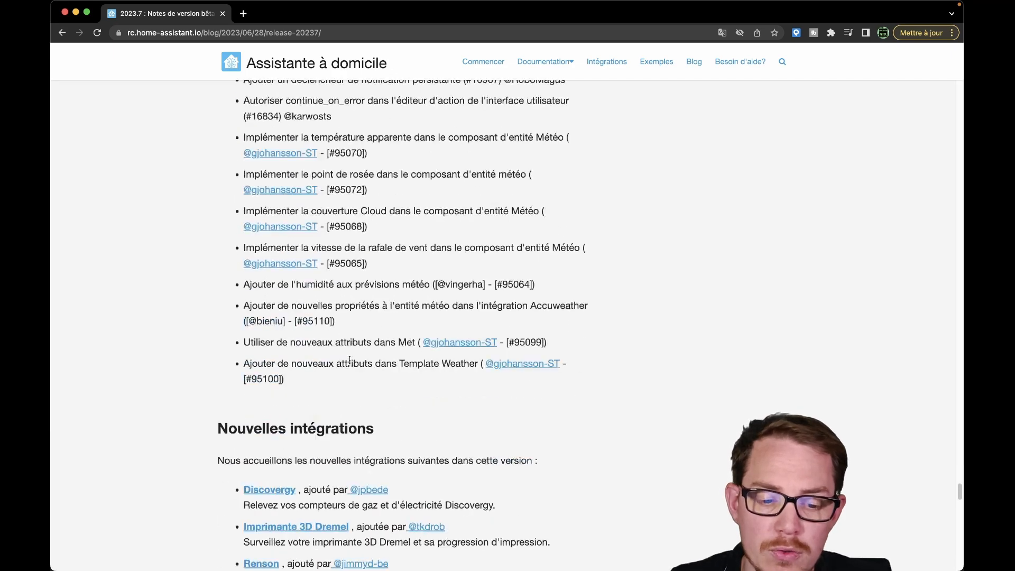
Step: Review the new integrations and the integrations now configurable from the user interface in the release notes
scroll(702, 290, down, 1)
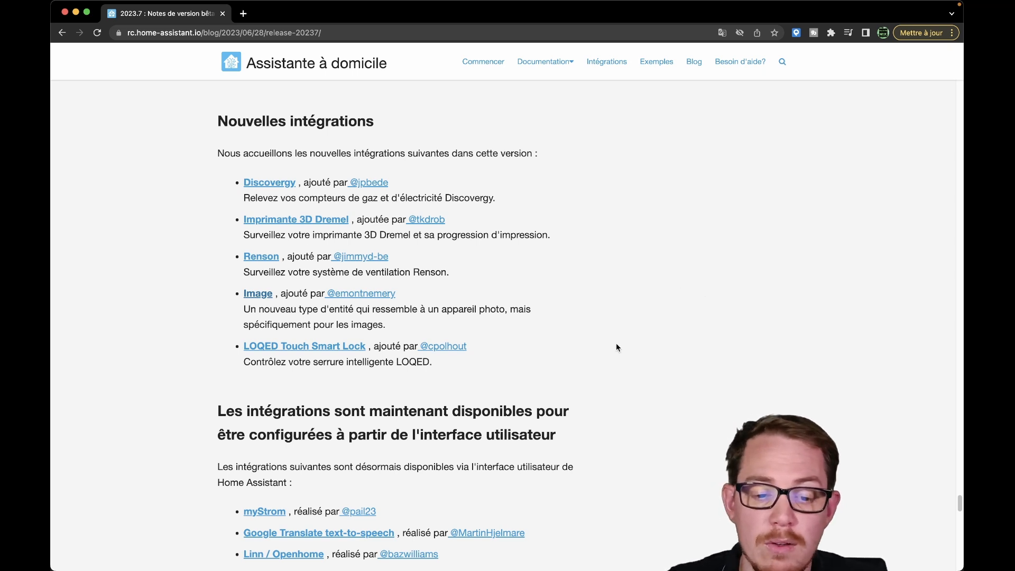
scroll(583, 350, down, 5)
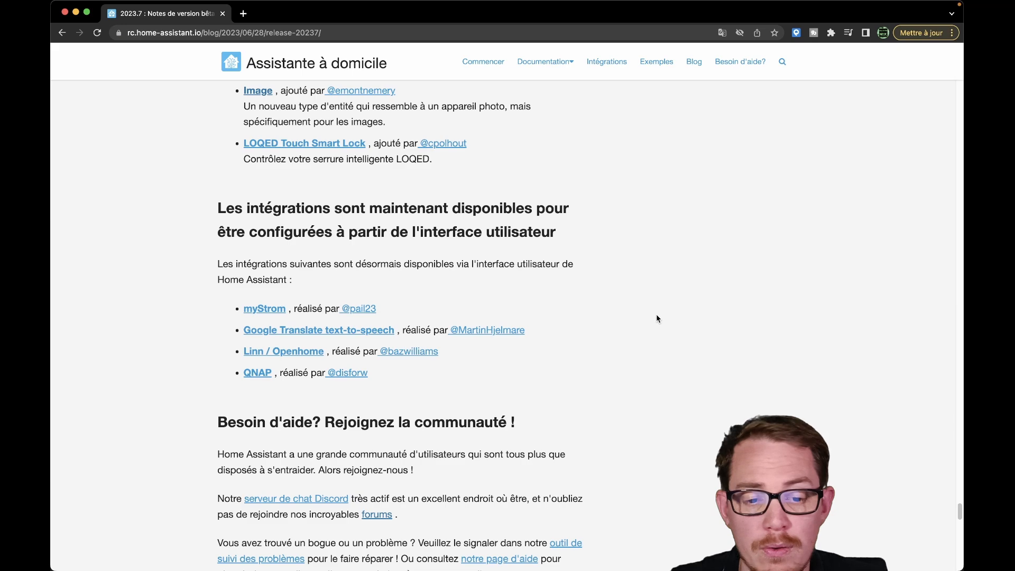
scroll(651, 319, down, 4)
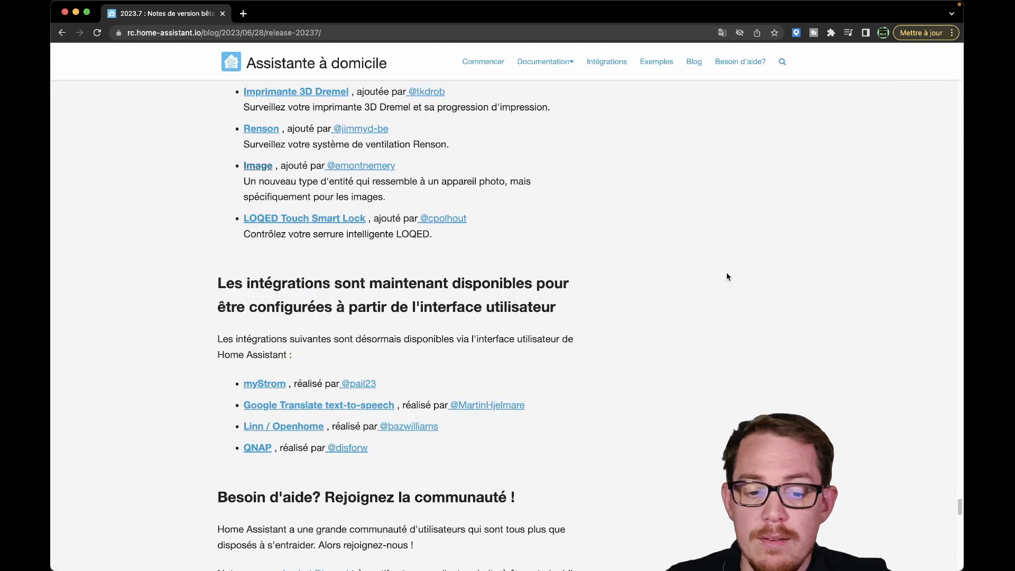
Step: Look through the breaking changes list and the "Adieu à la suite" section on removed integrations, then return to the integrations sections
scroll(724, 271, down, 6)
scroll(723, 269, down, 12)
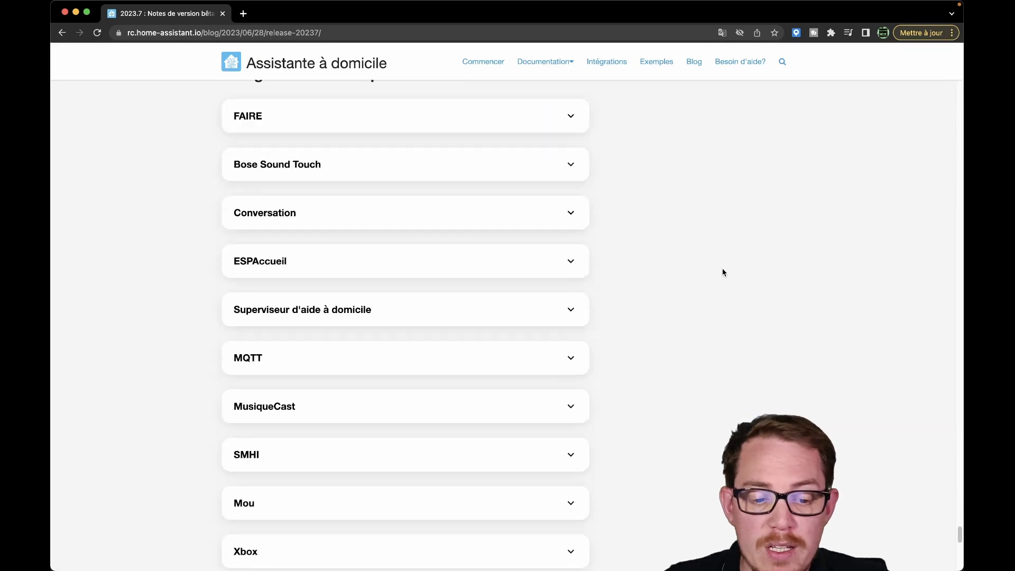
scroll(723, 246, up, 5)
scroll(723, 246, up, 2)
scroll(723, 246, down, 6)
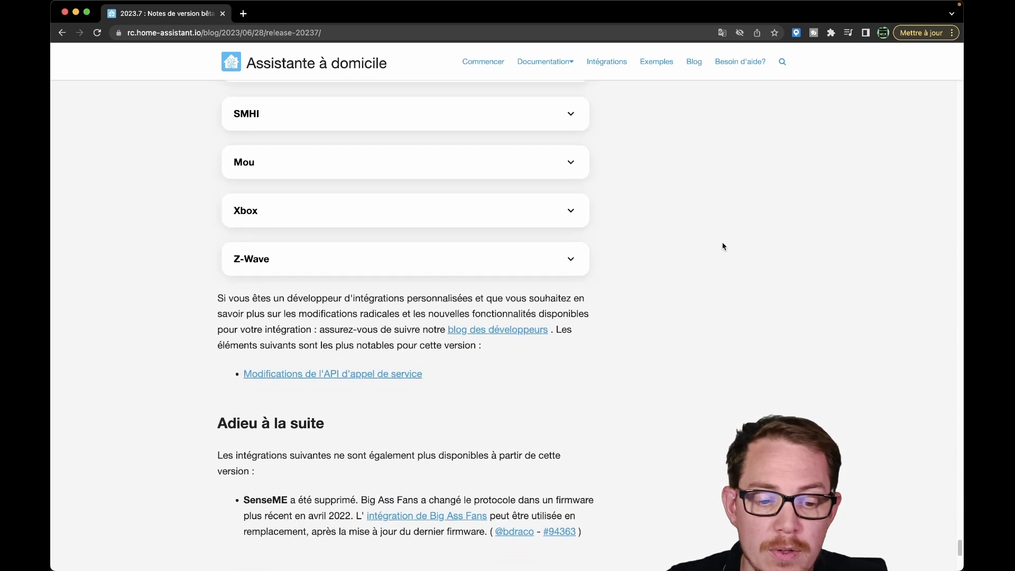
scroll(723, 247, up, 15)
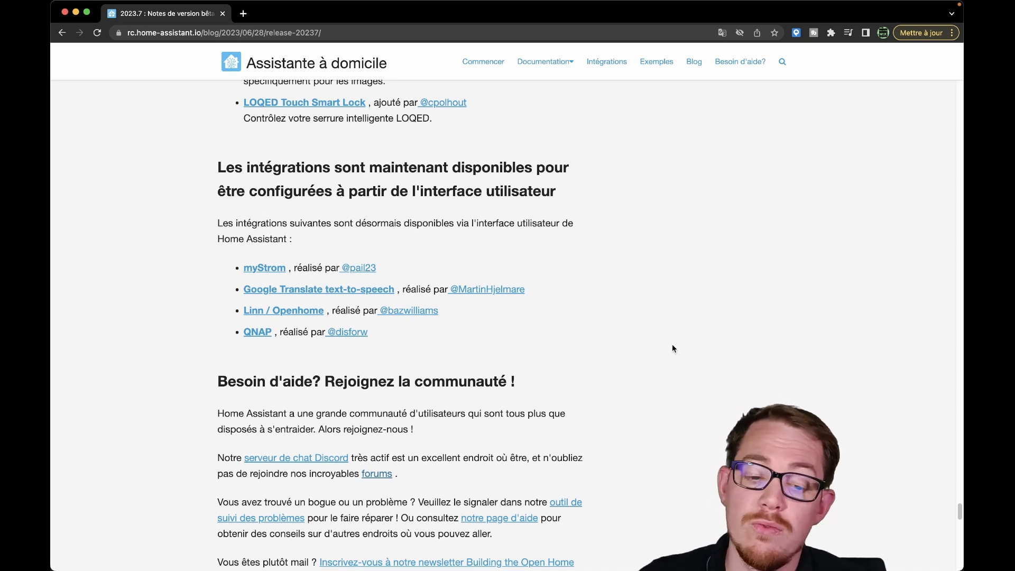
Step: Go back up the release notes to the section on reducing the risk of running into breaking changes
scroll(649, 339, up, 12)
scroll(650, 341, up, 15)
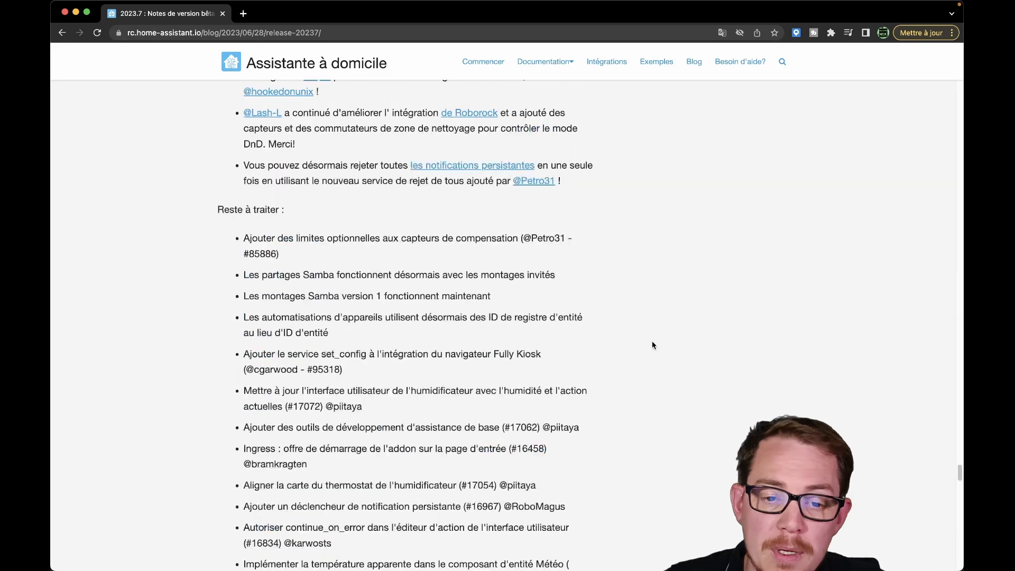
scroll(651, 345, up, 8)
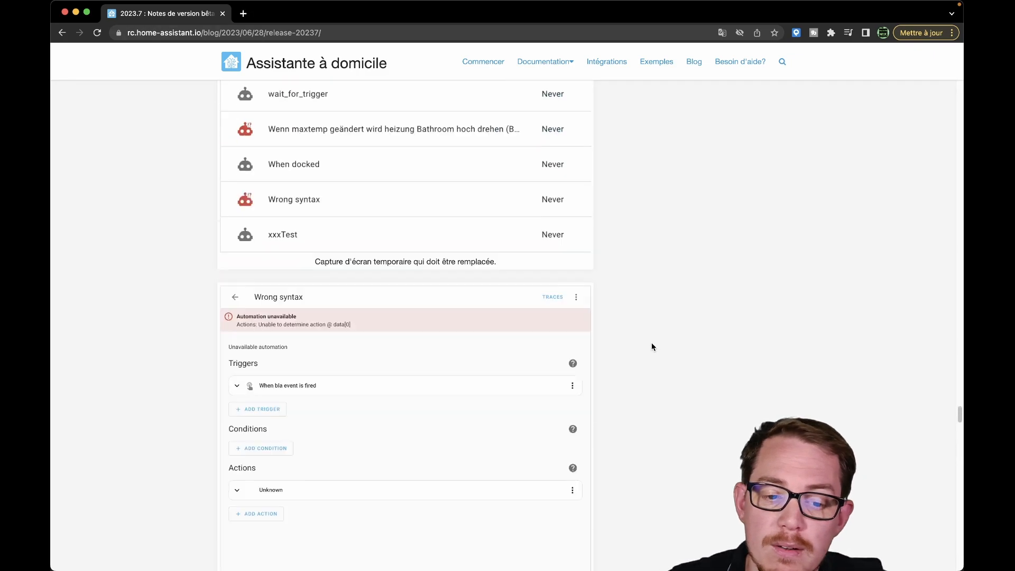
scroll(651, 345, up, 20)
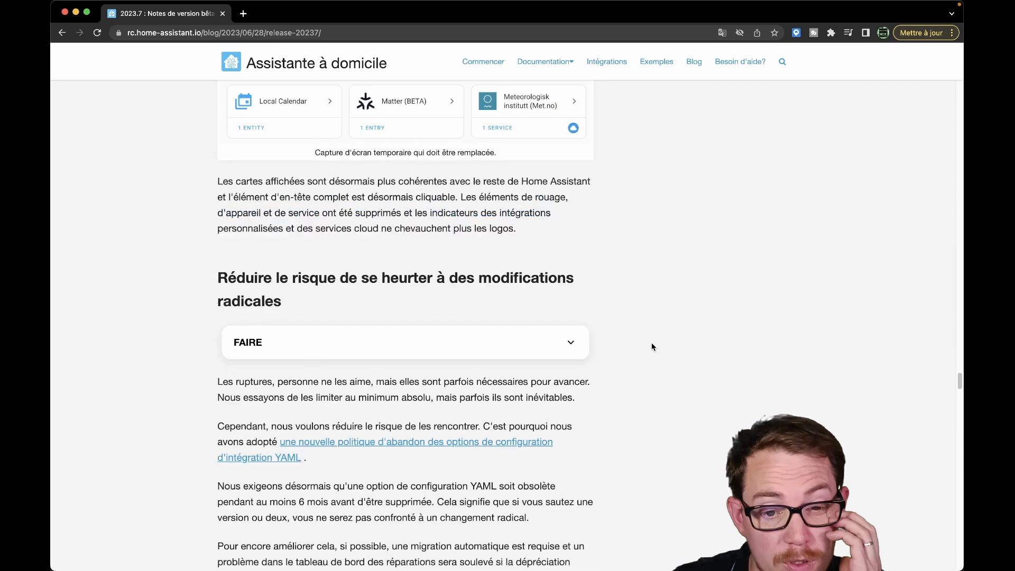